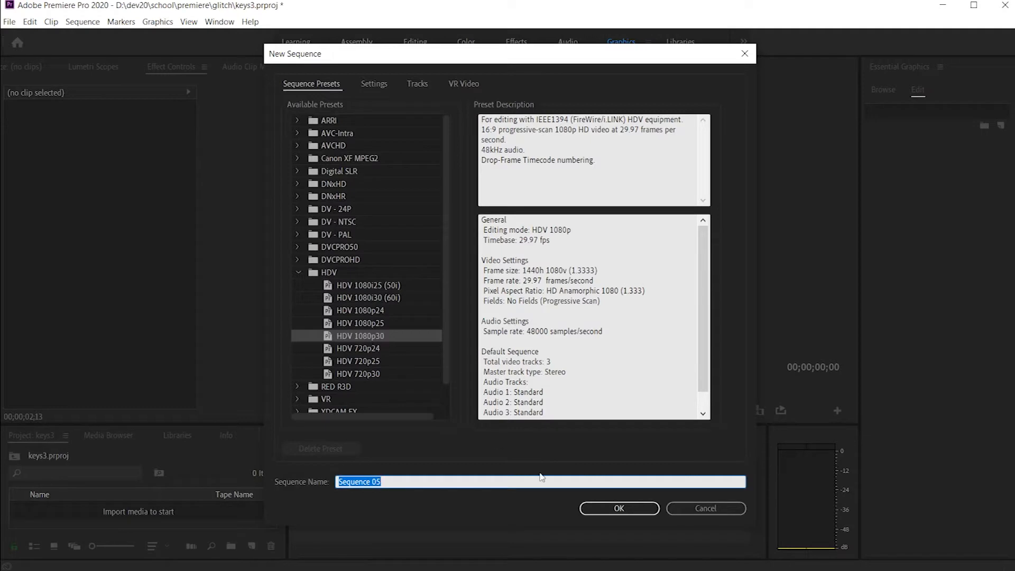
Step: Create a new sequence with the HDV 1080p30 preset and add an ellipse graphic to it
click(606, 513)
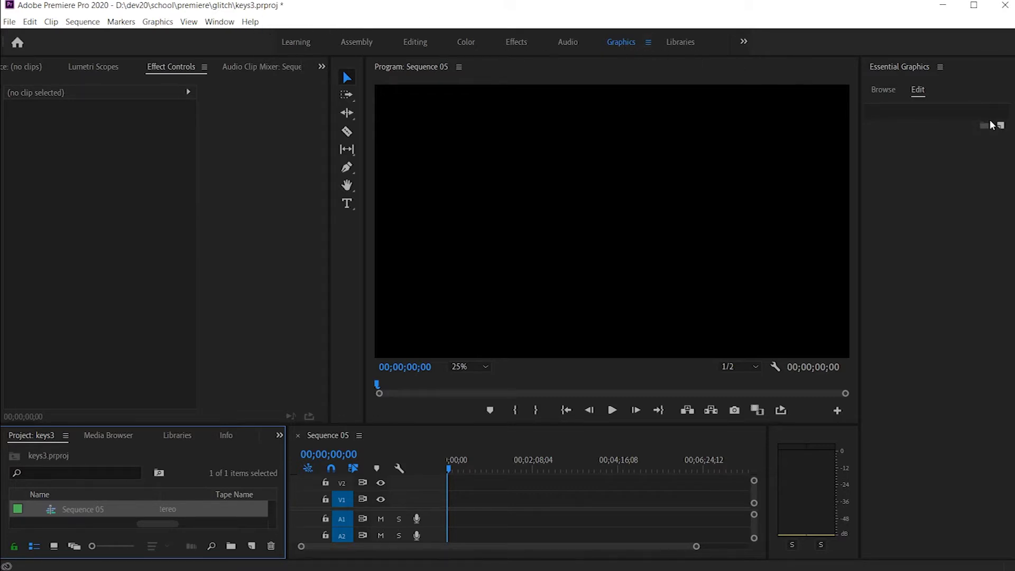
click(1000, 126)
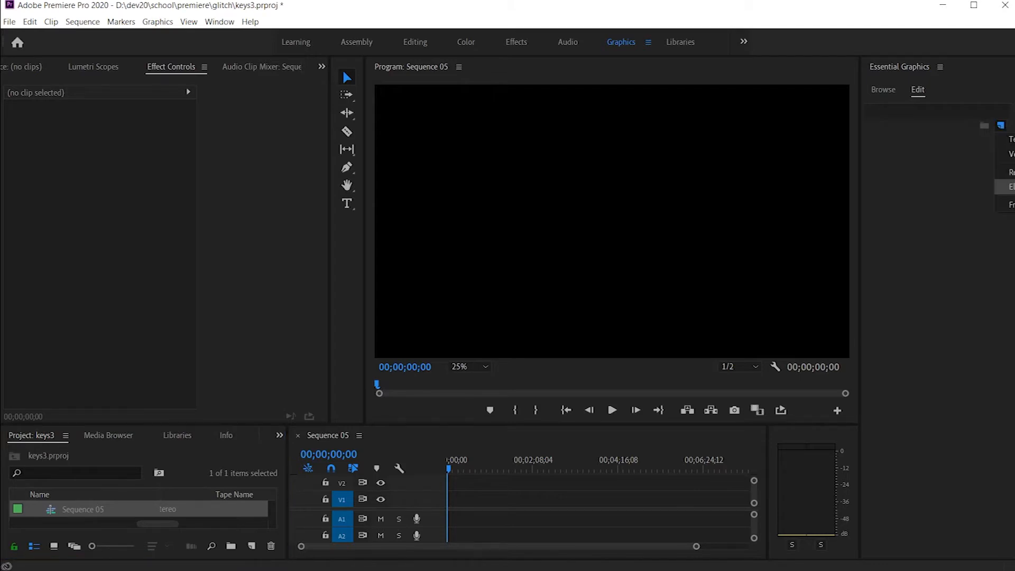
click(1010, 187)
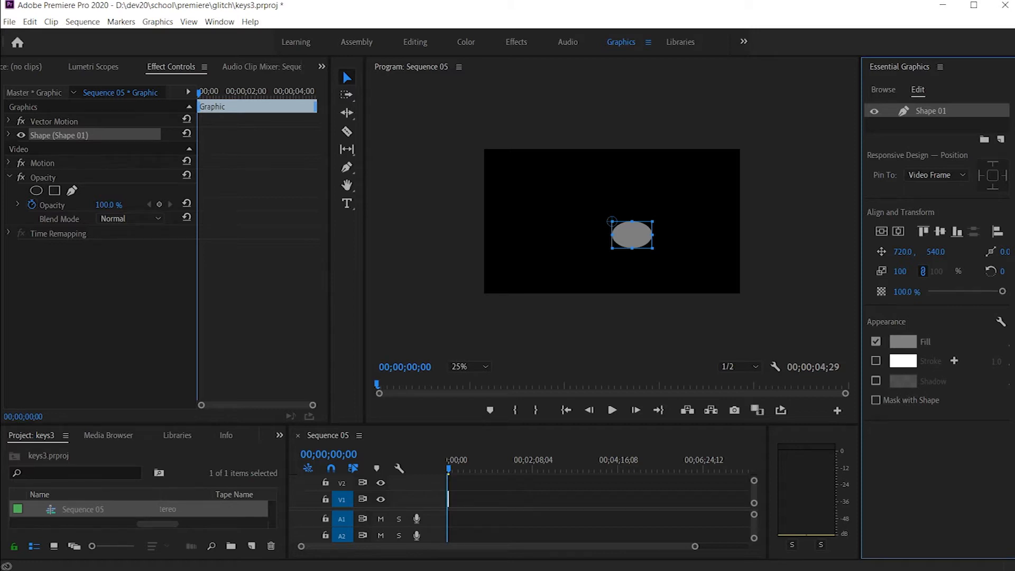
Step: Stretch the ellipse upward in the program preview so it becomes roughly a round circle
drag(1014, 570, 1012, 568)
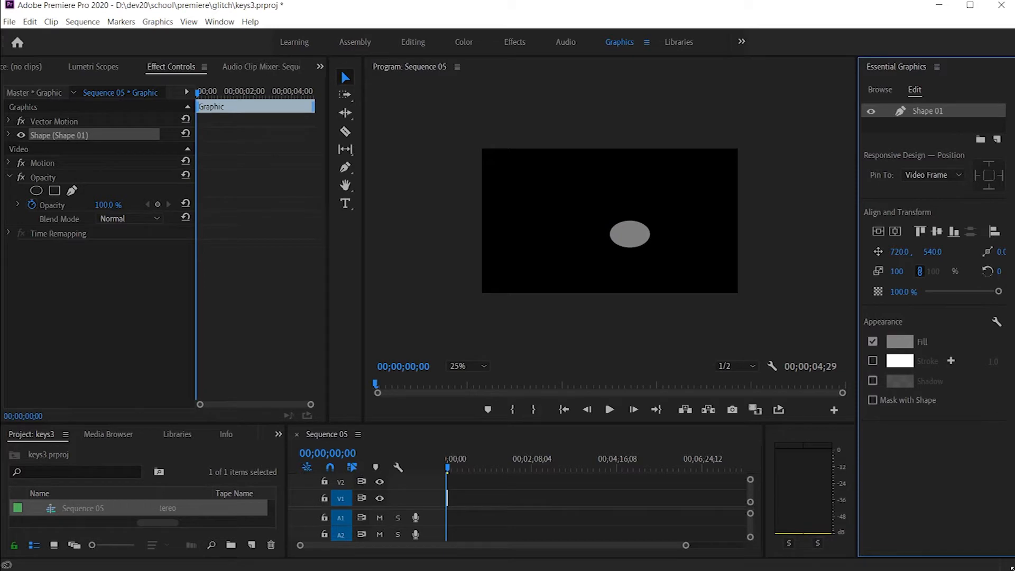
drag(1011, 569, 1014, 570)
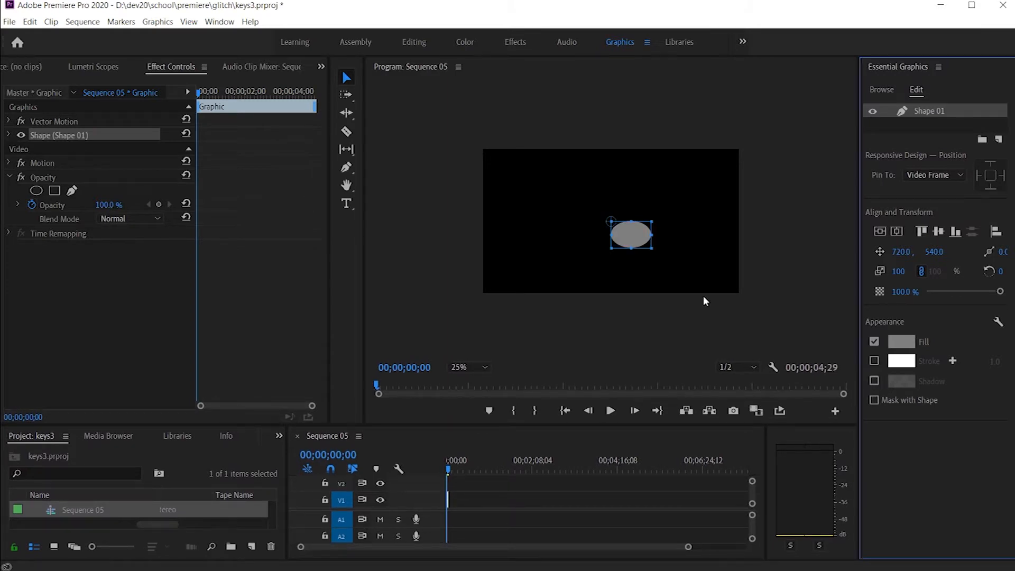
drag(631, 222, 632, 211)
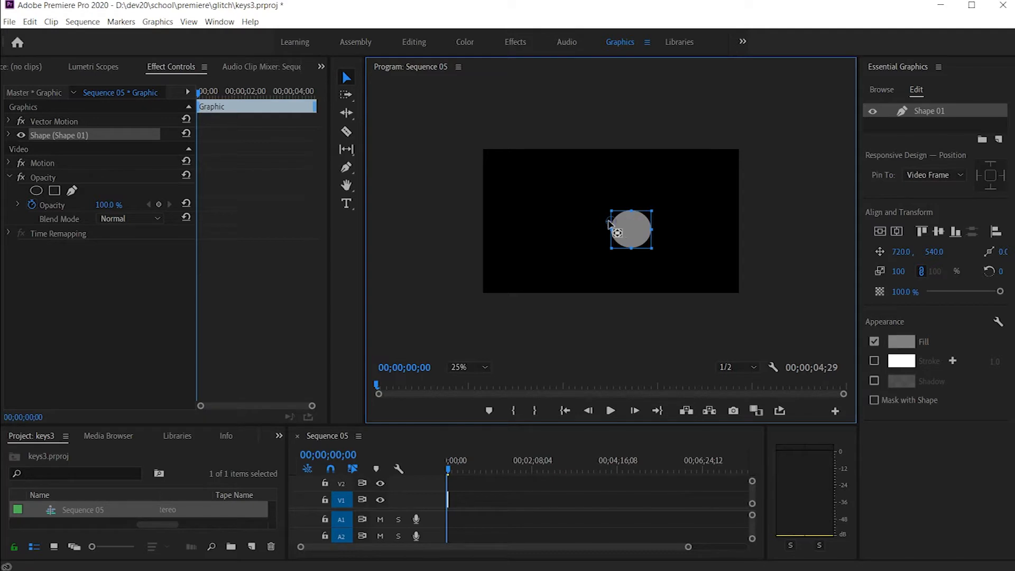
Step: Move the anchor points of Vector Motion, Shape 01 and Motion to the circle's centre
click(49, 123)
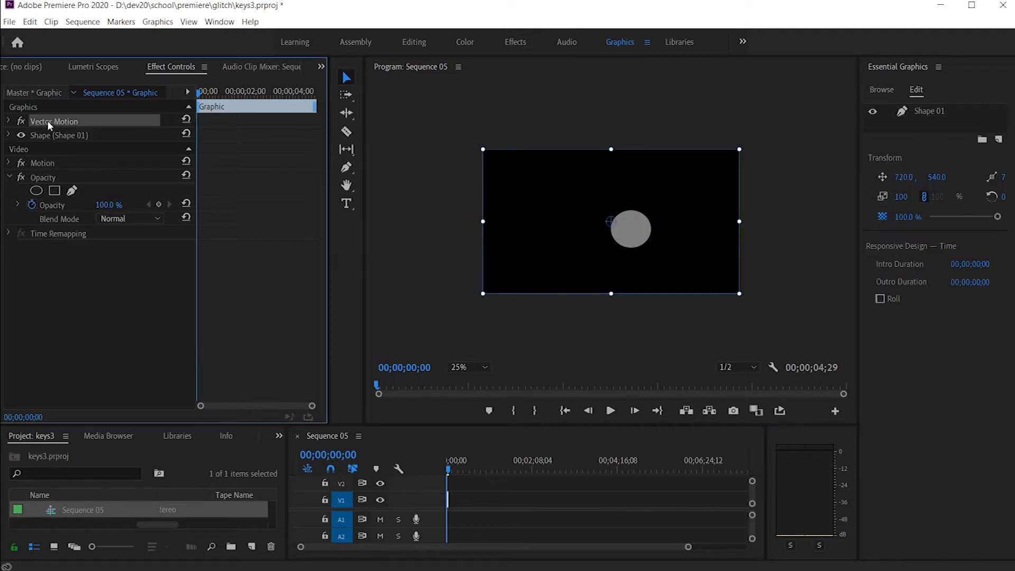
click(48, 136)
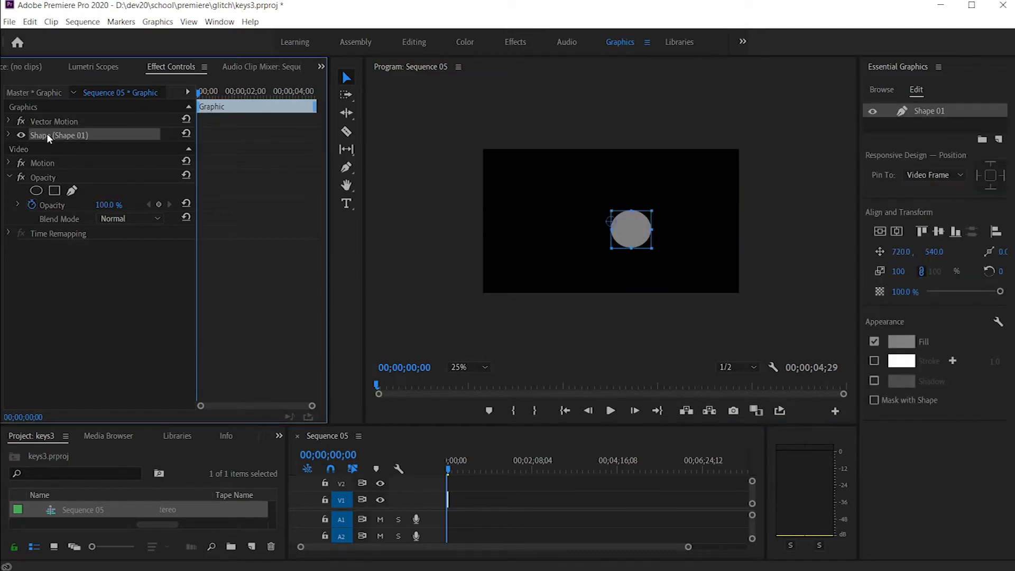
click(41, 165)
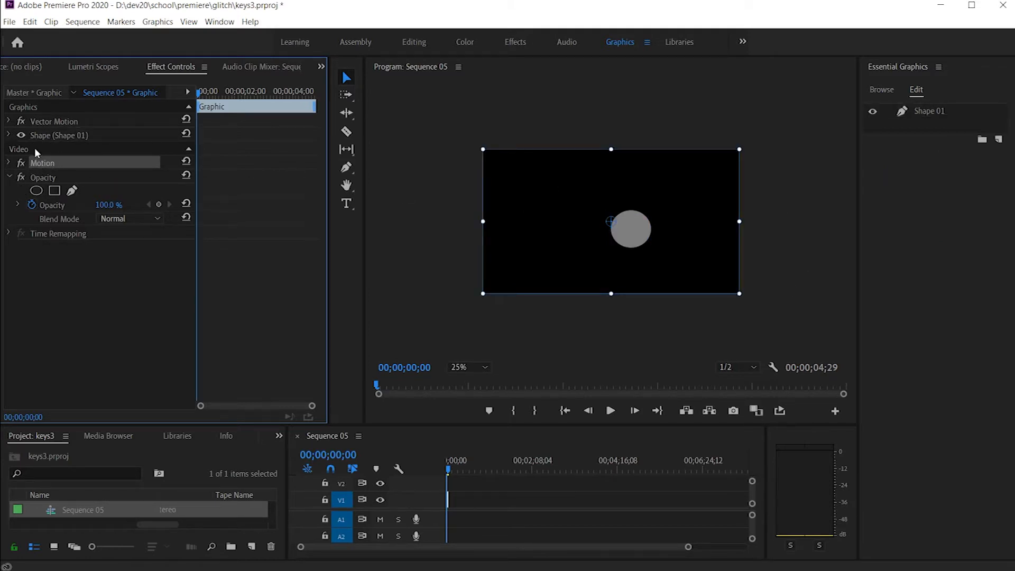
click(49, 122)
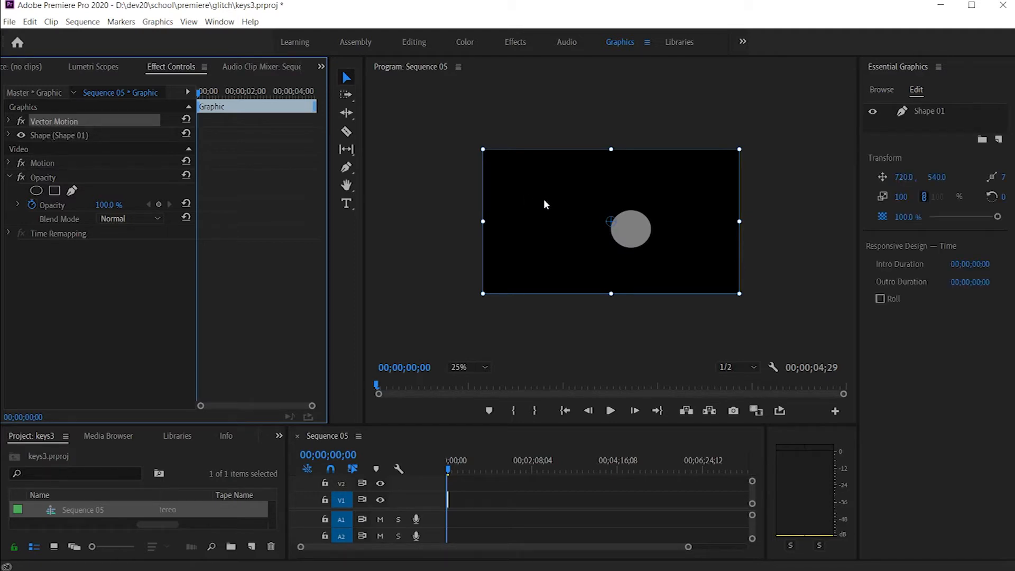
drag(611, 224, 630, 231)
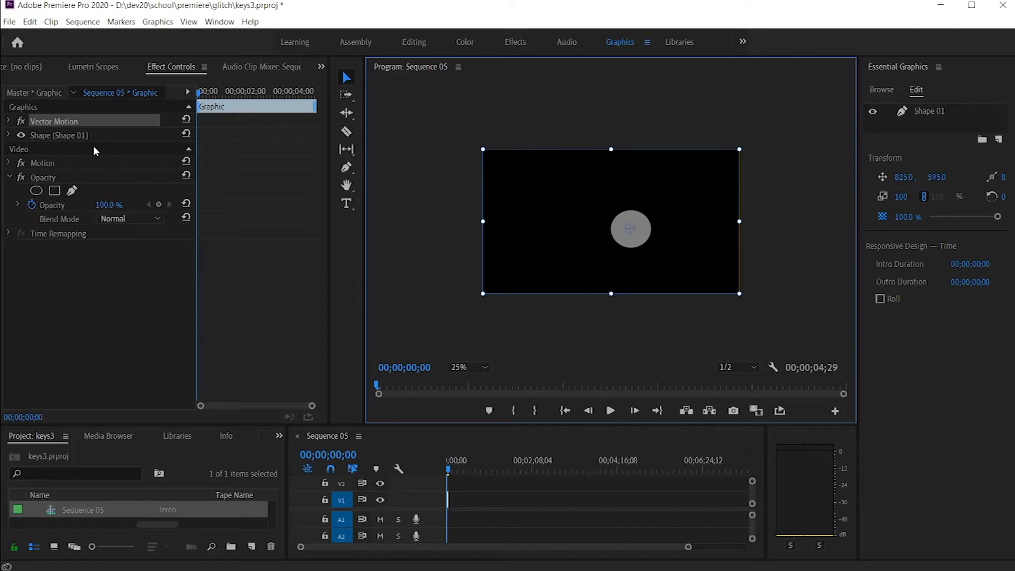
click(69, 135)
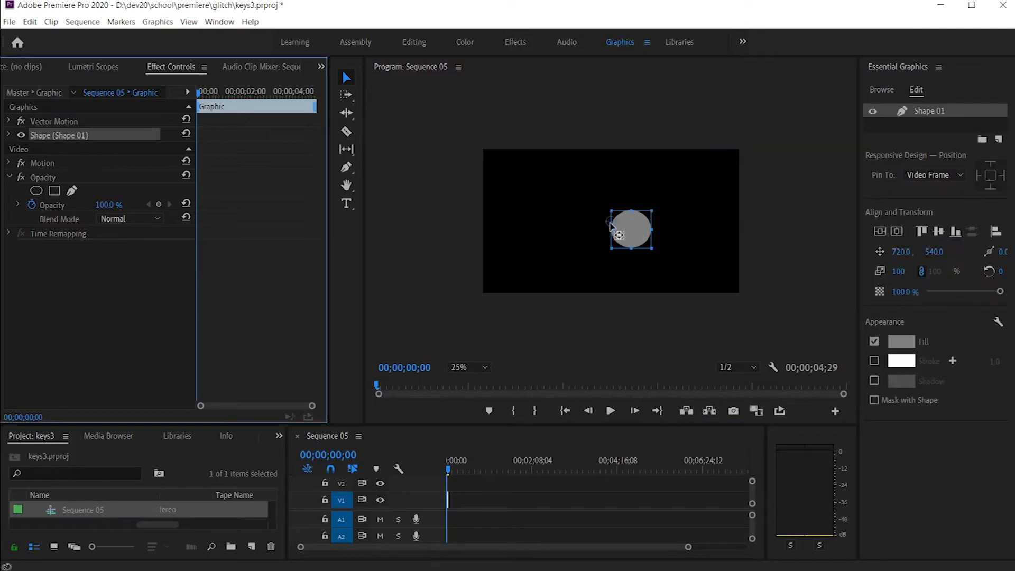
drag(610, 223, 631, 229)
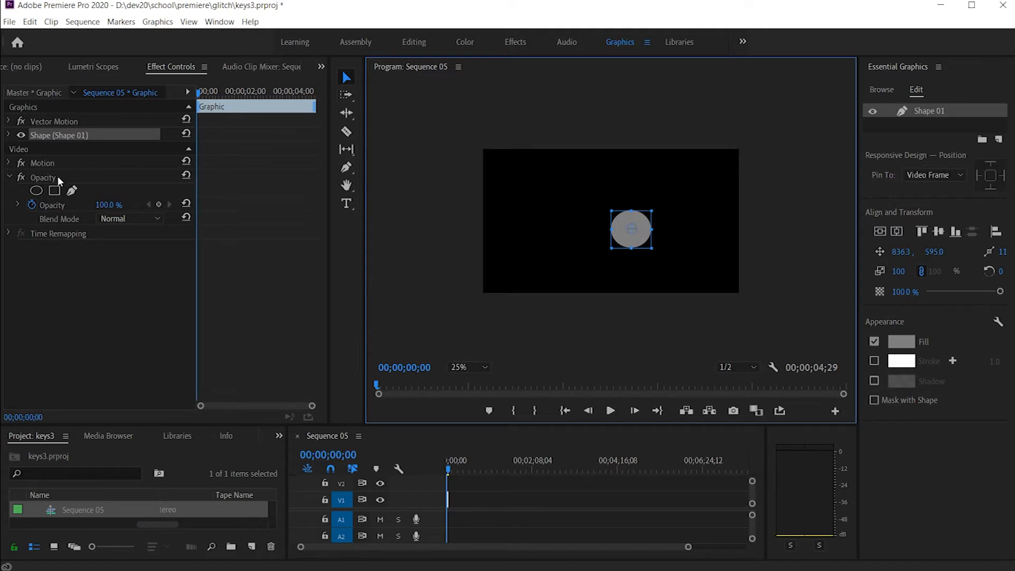
click(46, 163)
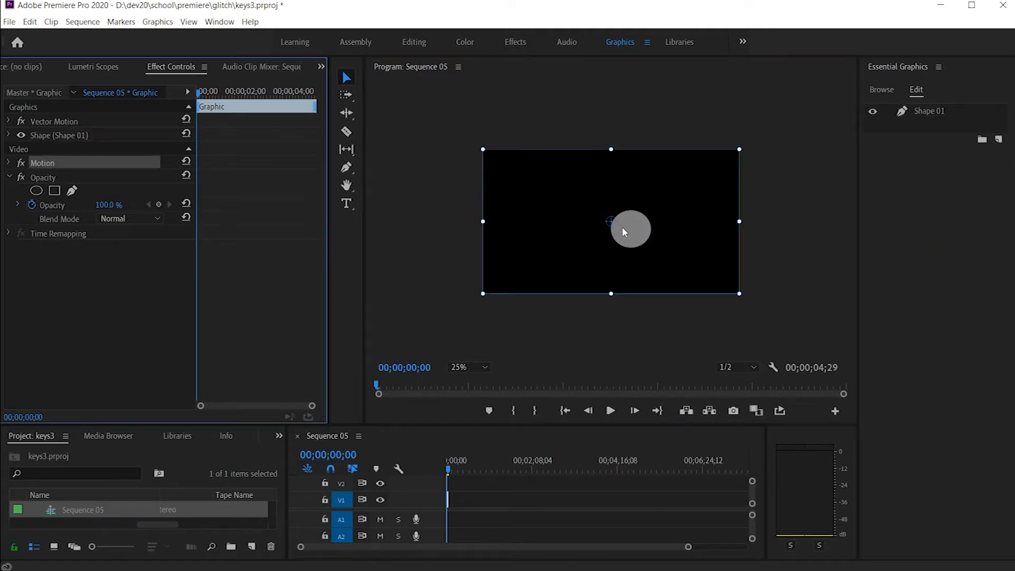
drag(611, 222, 629, 233)
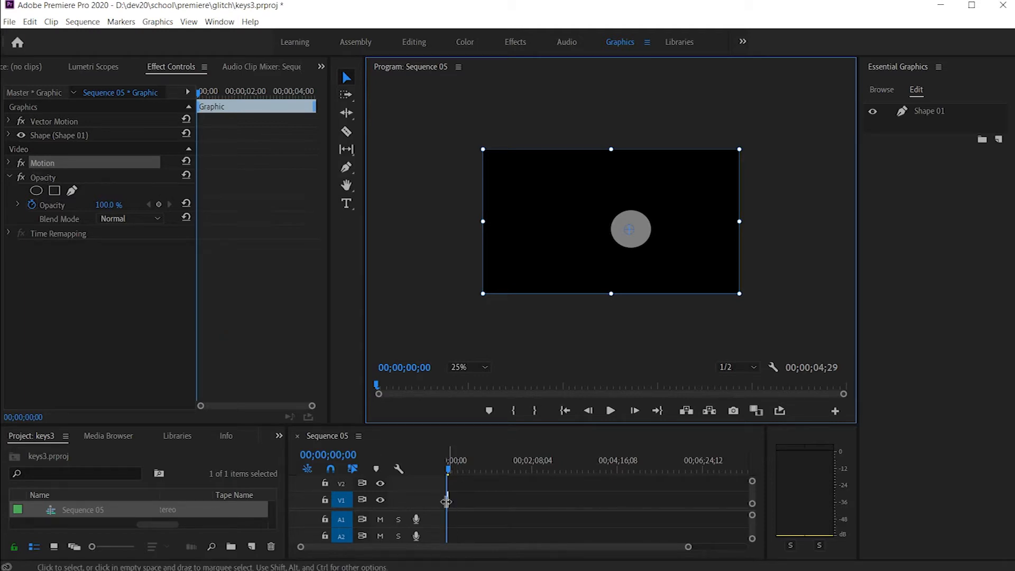
Step: Lengthen the graphic clip on V1 to about 17 seconds in the sequence timeline
drag(446, 501, 464, 501)
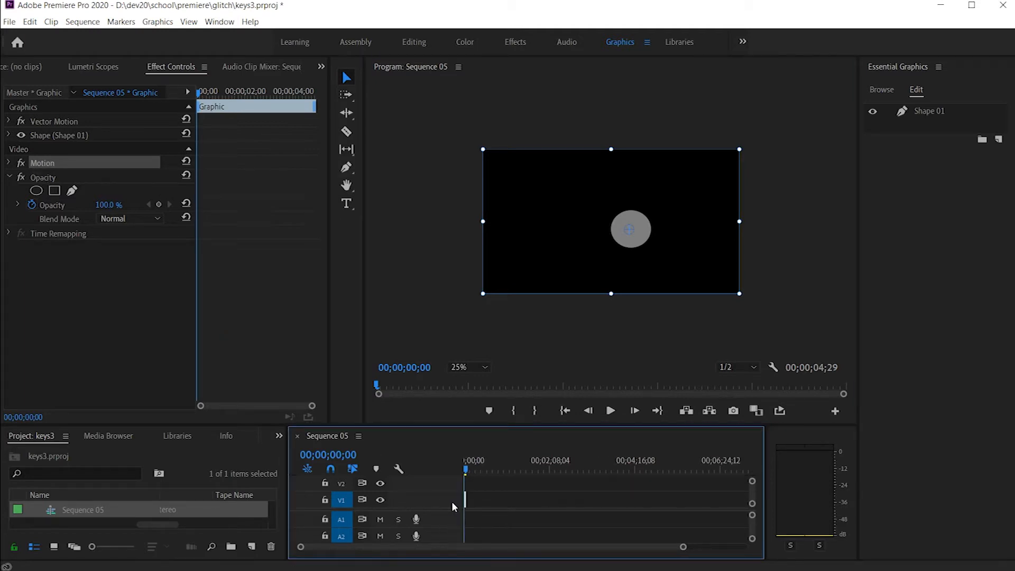
drag(466, 502, 450, 499)
drag(689, 546, 464, 547)
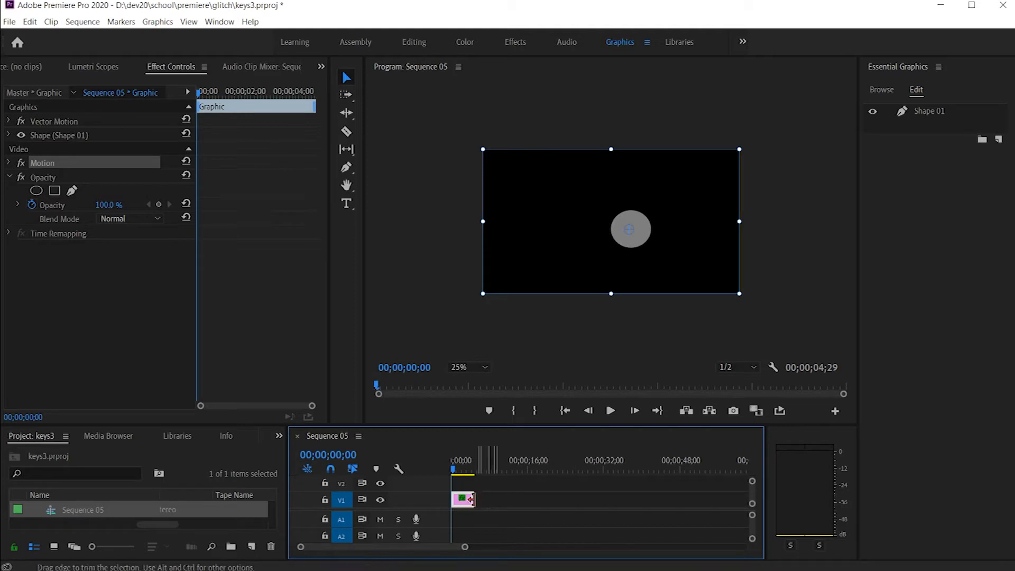
drag(474, 499, 531, 505)
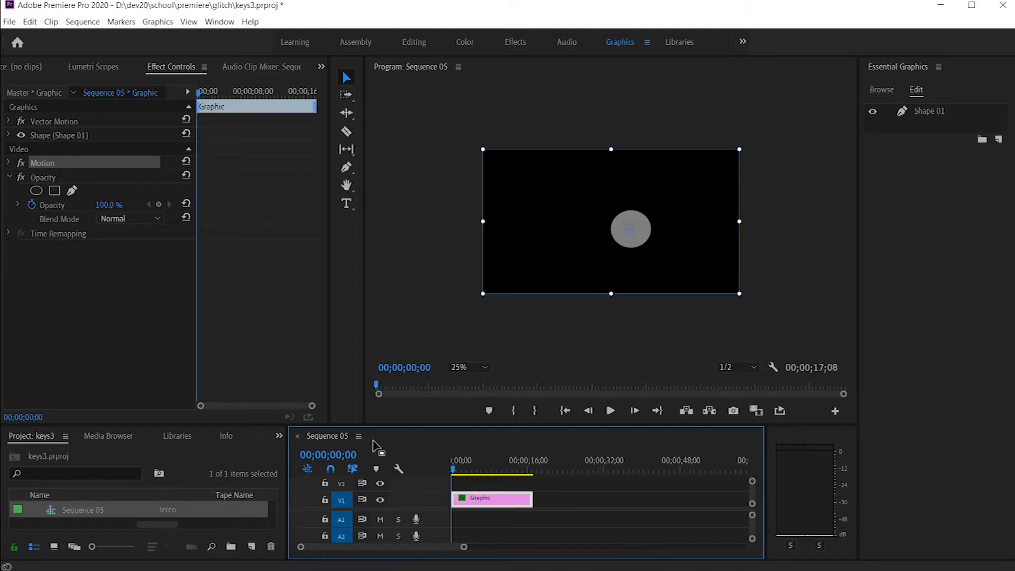
Step: Enable keyframing for the graphic's Motion Position at the start of the clip
click(10, 163)
click(32, 176)
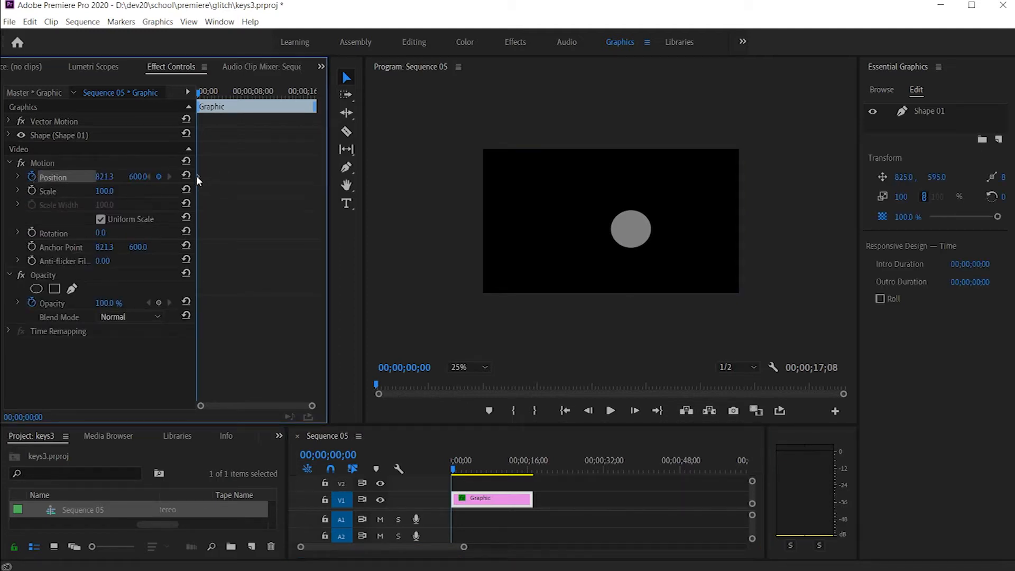
click(316, 458)
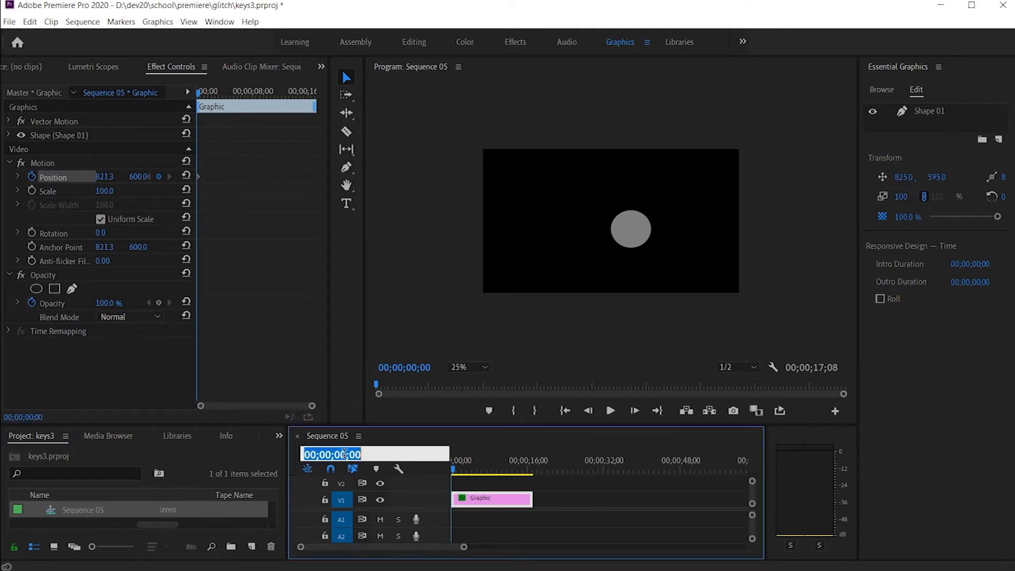
text(200)
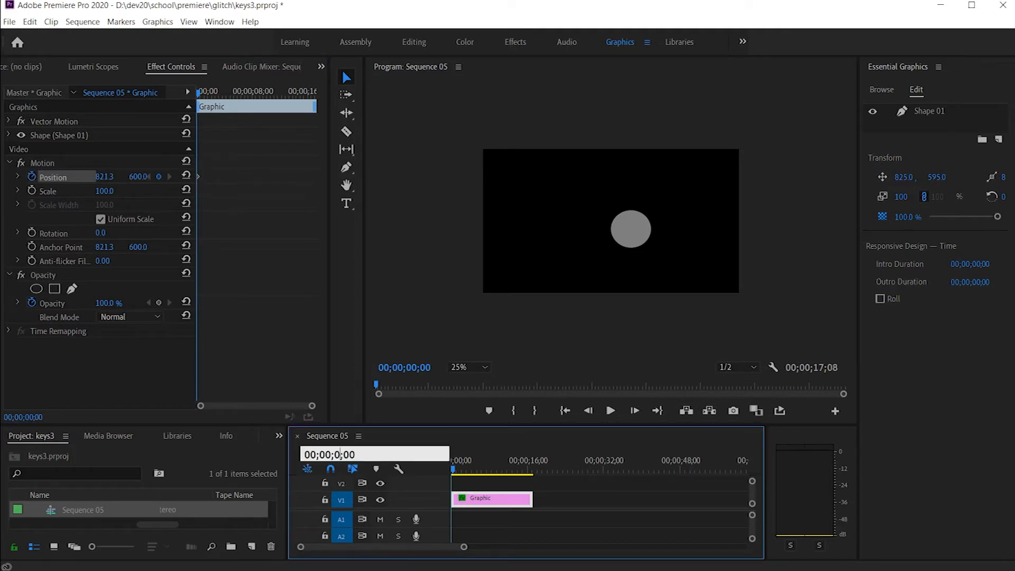
key(Return)
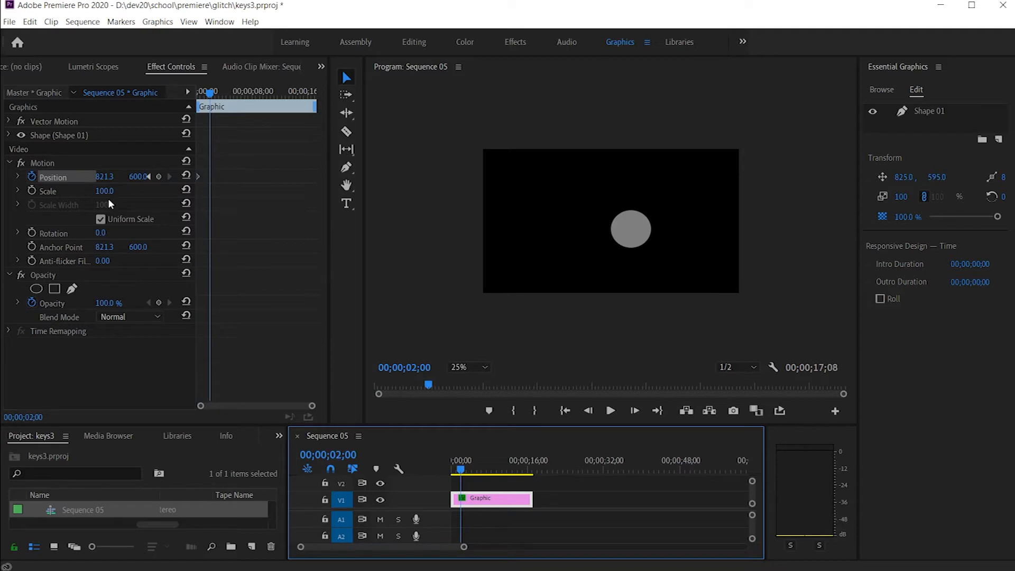
Step: Place the circle at the left side of the frame at time zero, at position about 146, 600
click(103, 163)
drag(461, 470, 432, 472)
drag(632, 242, 511, 236)
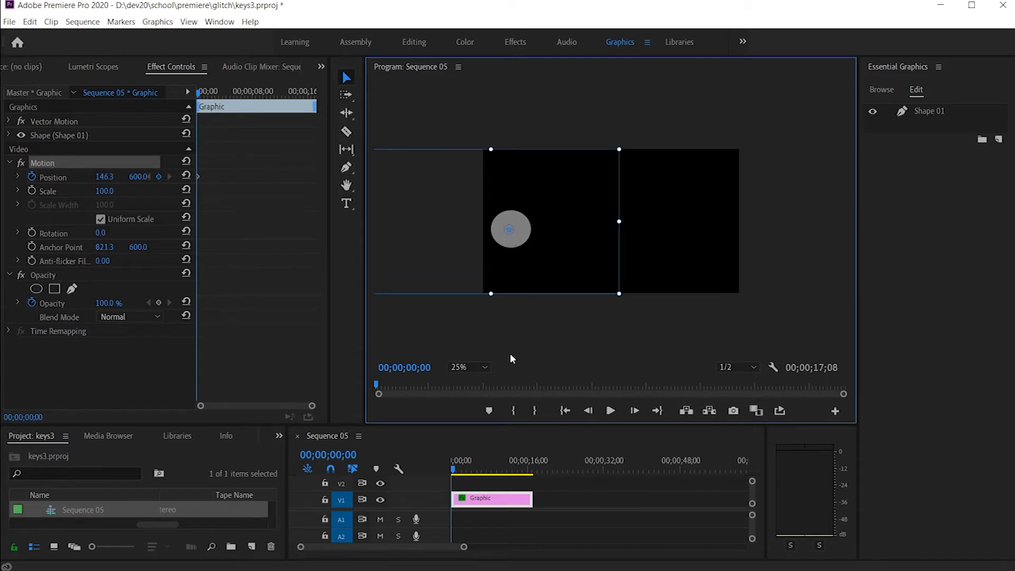
Step: At 00;00;02;00, move the circle to the right side of the frame, at position about 1294, 595
click(333, 453)
text(200)
key(Return)
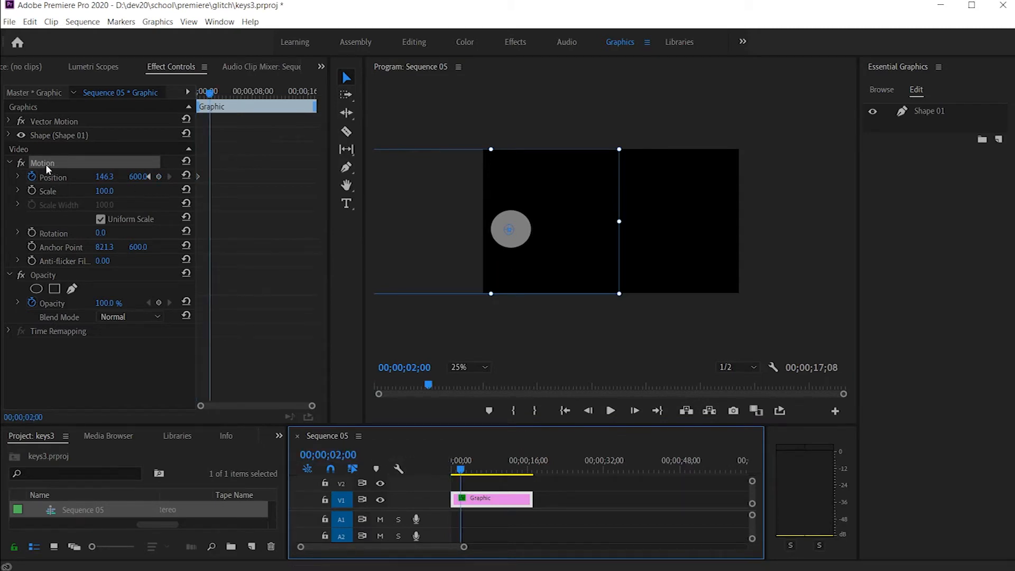
click(521, 236)
key(shift+Up)
drag(529, 232, 738, 252)
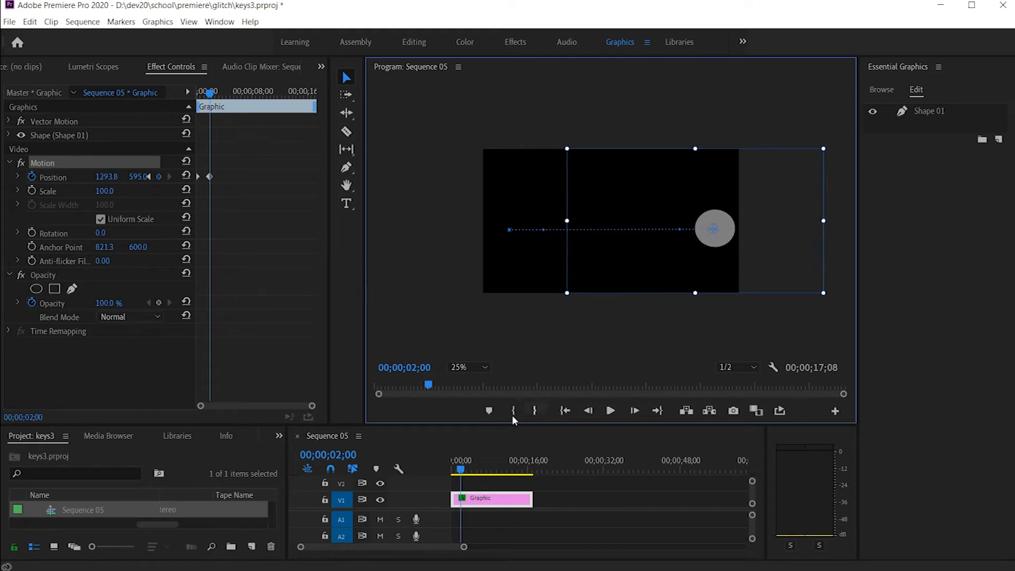
Step: Play back the circle's horizontal movement from the start and park the playhead at 00;00;00;29
click(453, 469)
key(space)
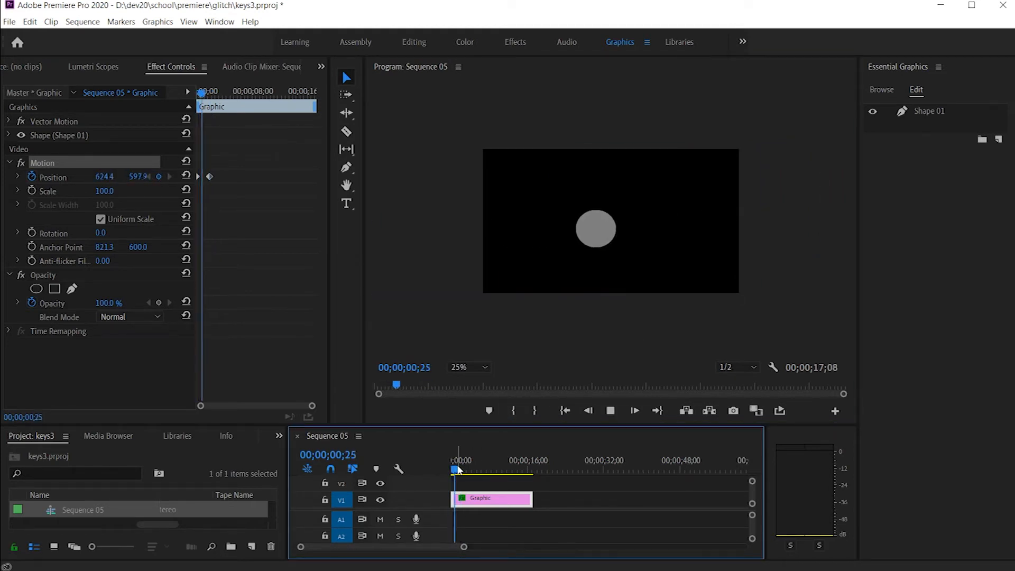
click(461, 472)
click(458, 472)
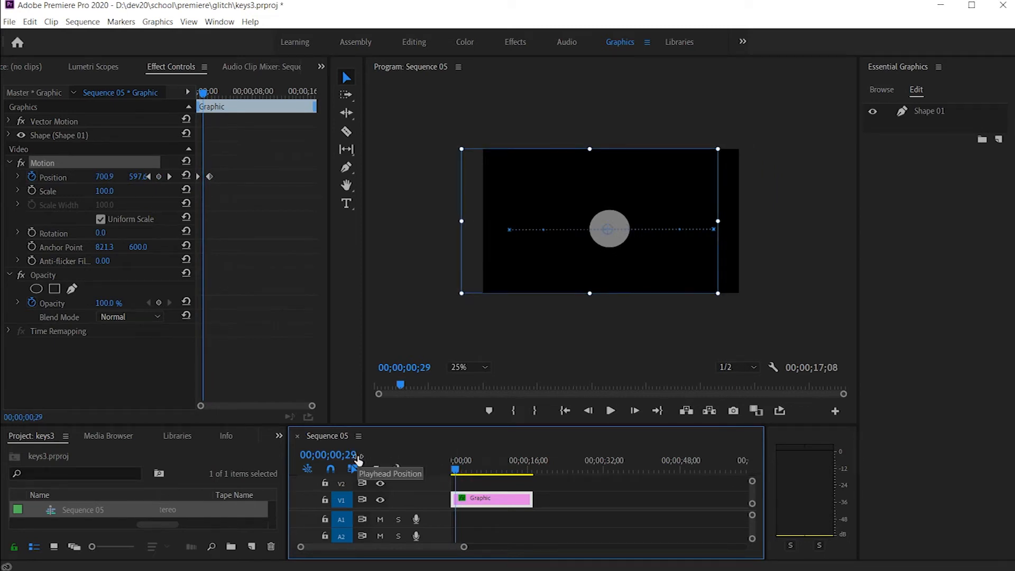
Step: At 00;00;00;29, raise the circle to position about 693, 273 and lengthen its left path handle to round the first half of the arc
drag(603, 241, 606, 186)
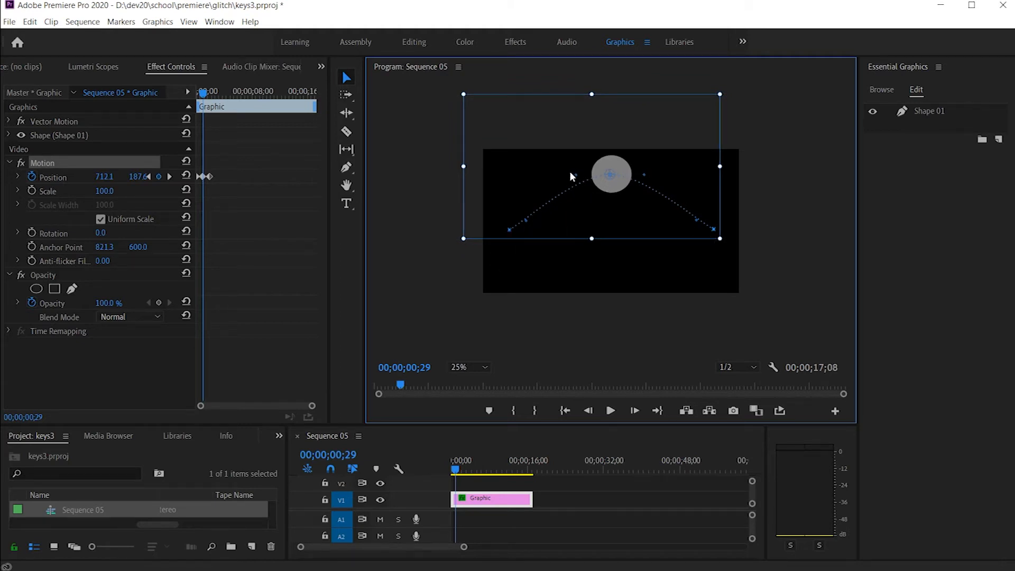
drag(576, 179, 572, 173)
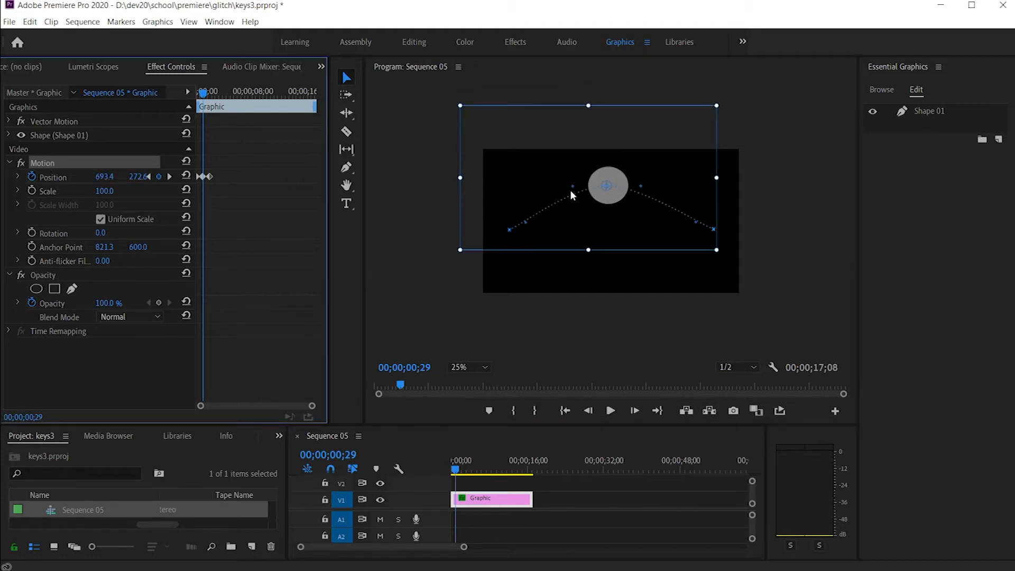
drag(573, 186, 525, 188)
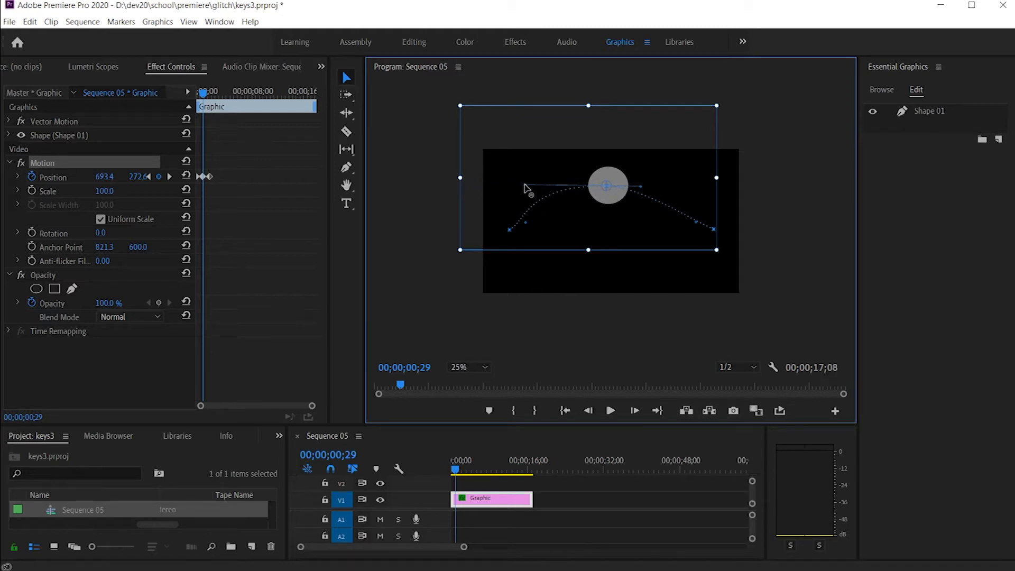
Step: Show the Position velocity graph, enlarge the keyframe timeline, and scrub past the last keyframe to 00;00;02;06
click(17, 176)
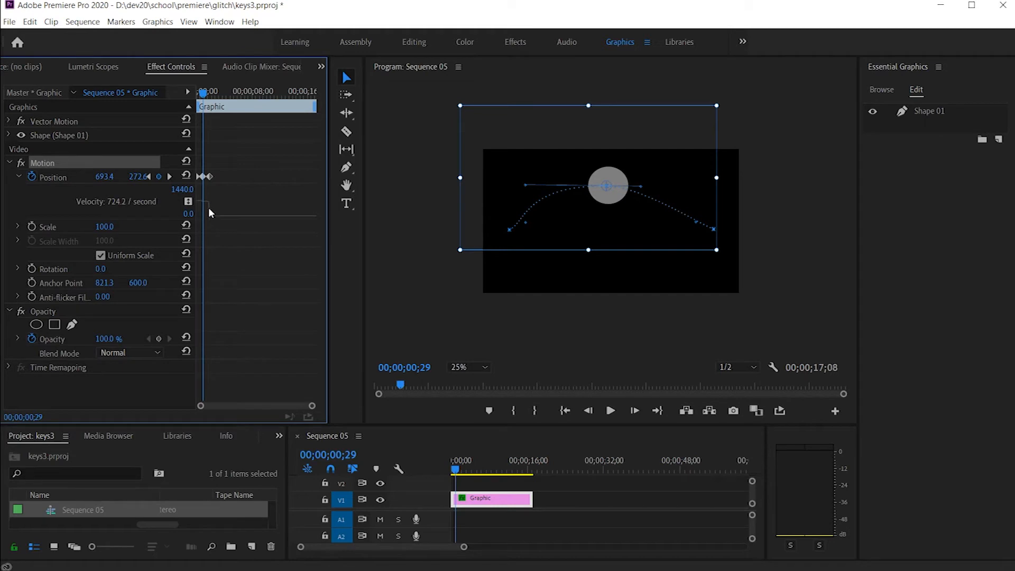
drag(312, 405, 287, 407)
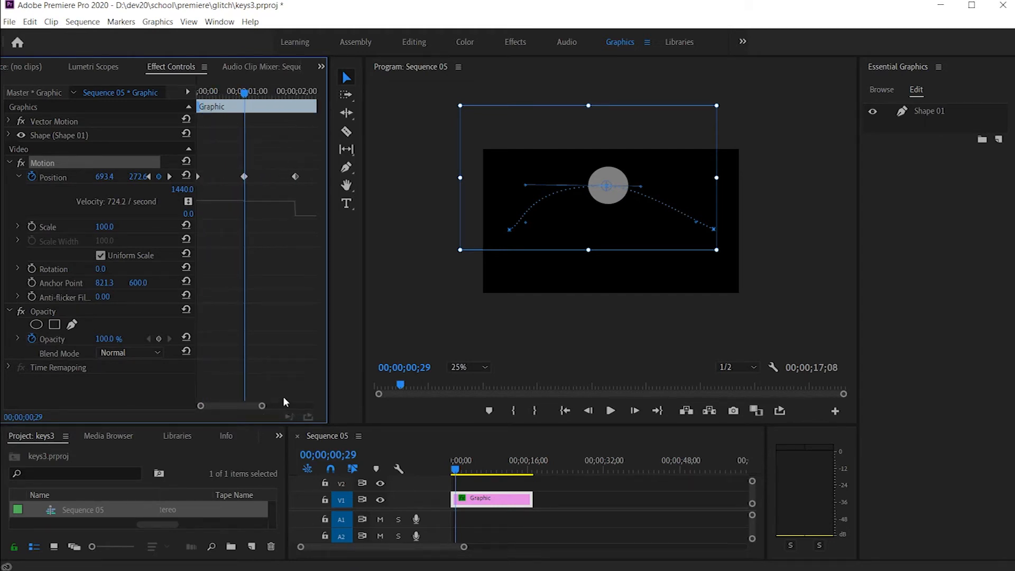
drag(246, 97, 308, 138)
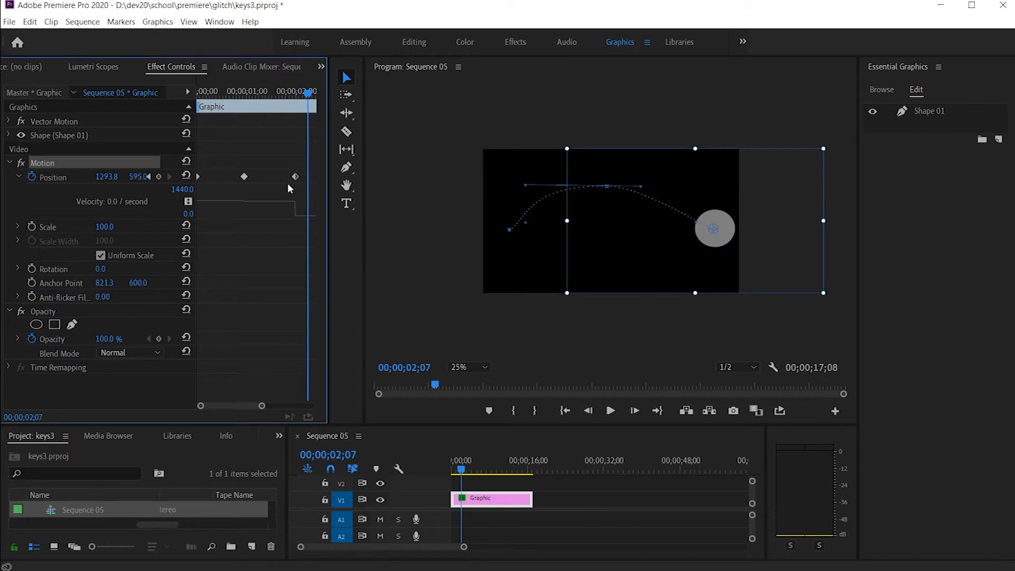
click(306, 97)
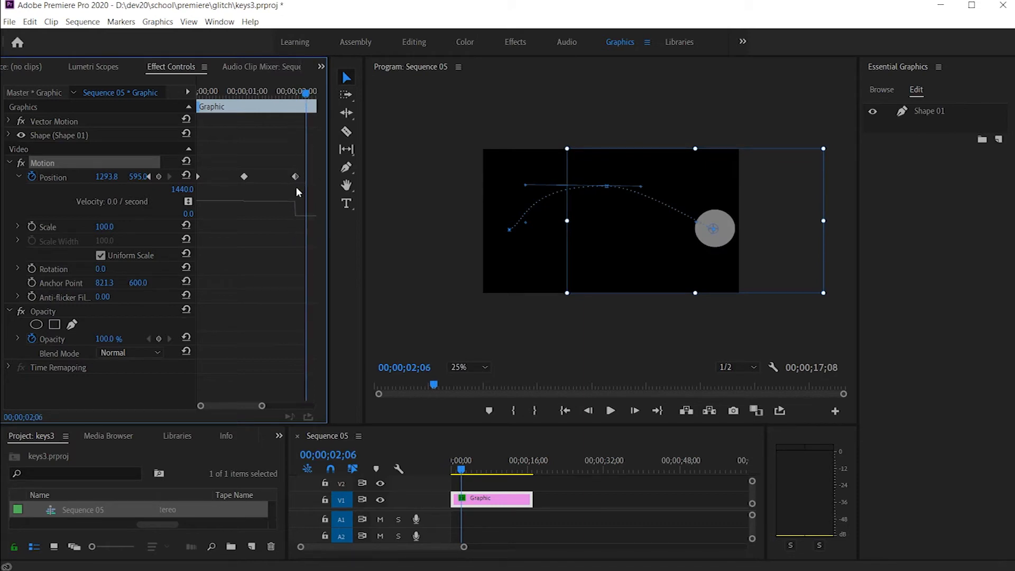
drag(309, 186, 212, 163)
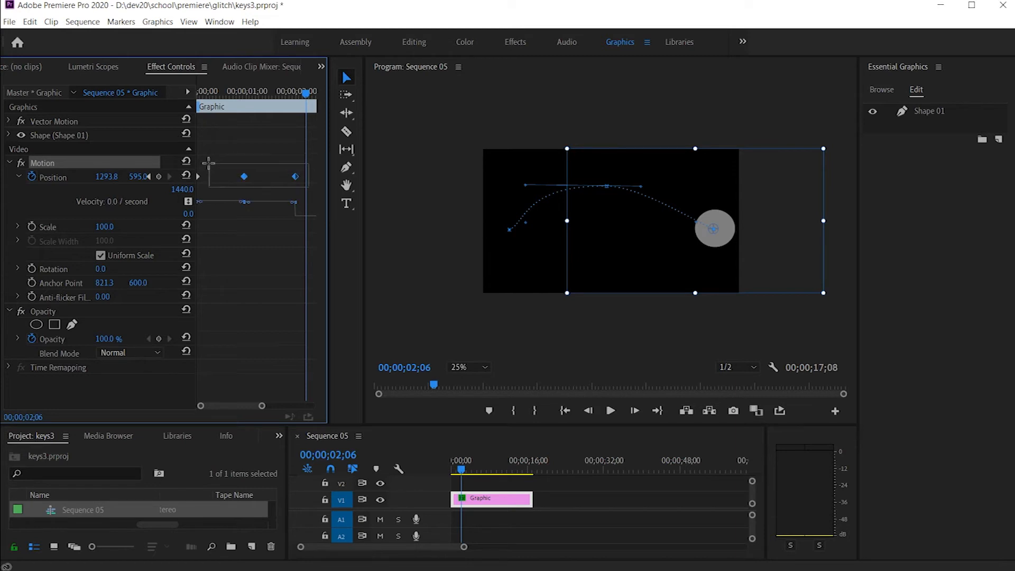
right_click(245, 176)
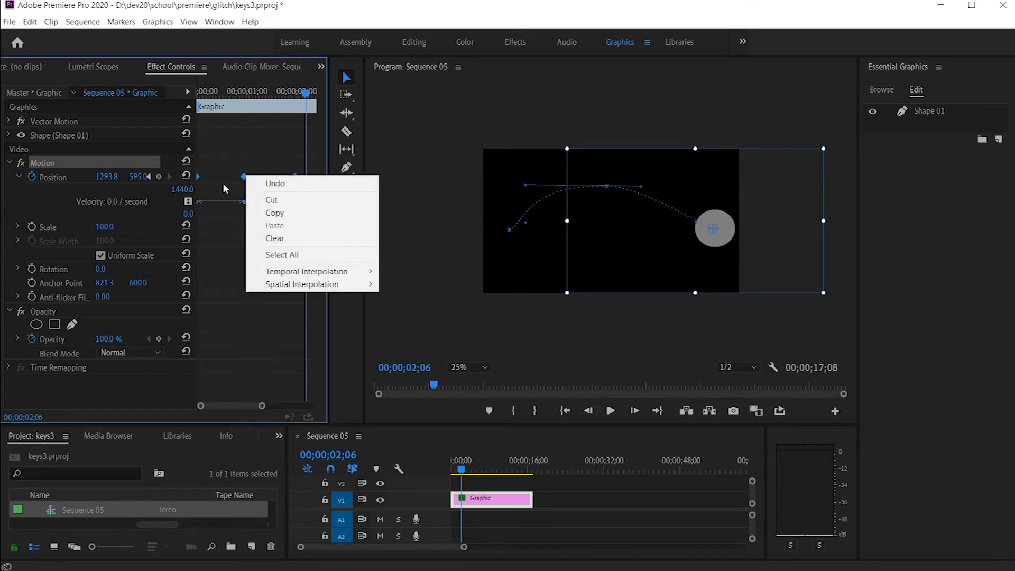
click(225, 188)
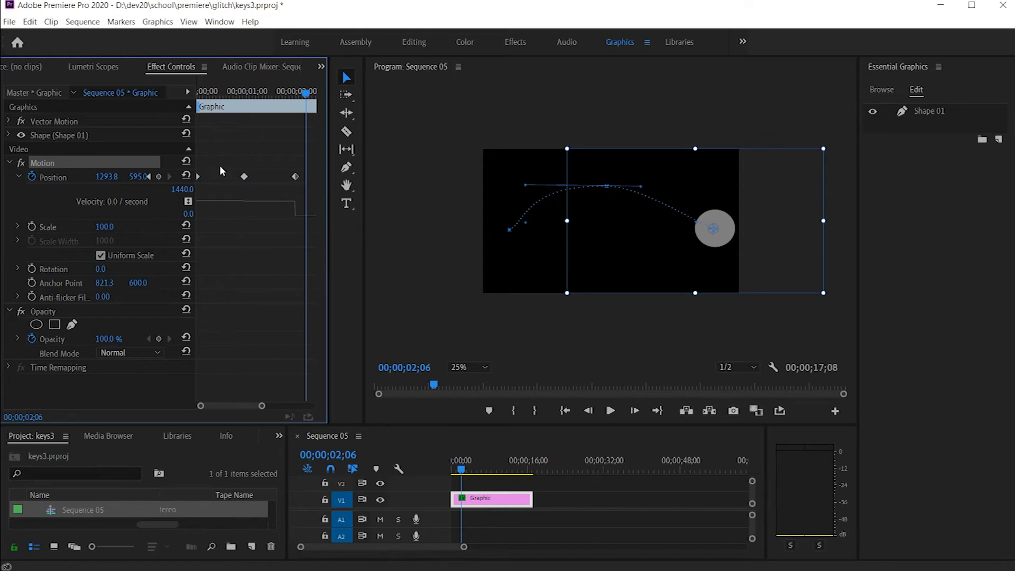
Step: Select all three Position keyframes, try raising the middle keyframe's incoming velocity handle, and undo the handle change
drag(312, 184, 196, 168)
key(grave)
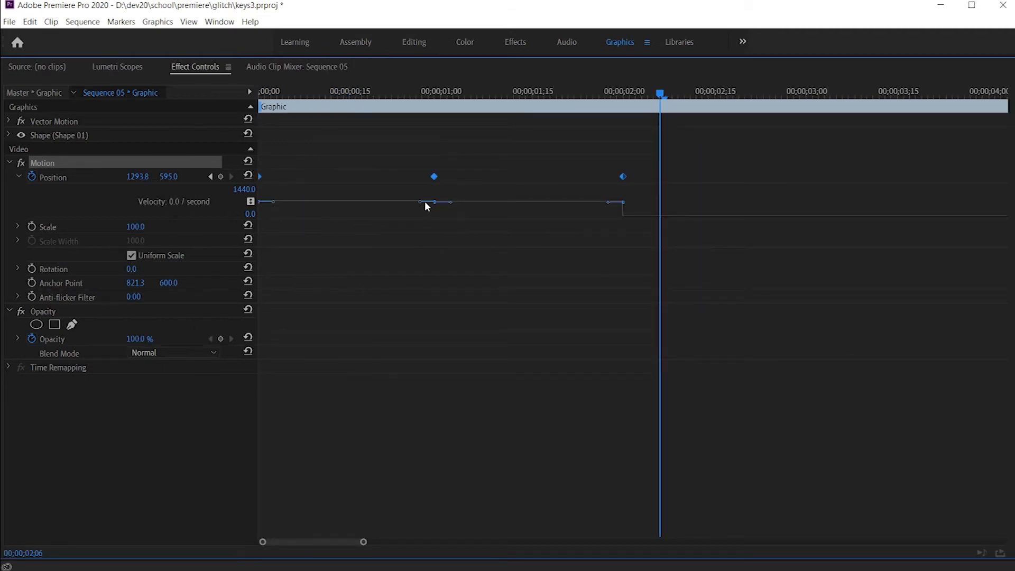
mouse_move(419, 201)
mouse_down()
mouse_move(419, 212)
mouse_move(422, 194)
mouse_up()
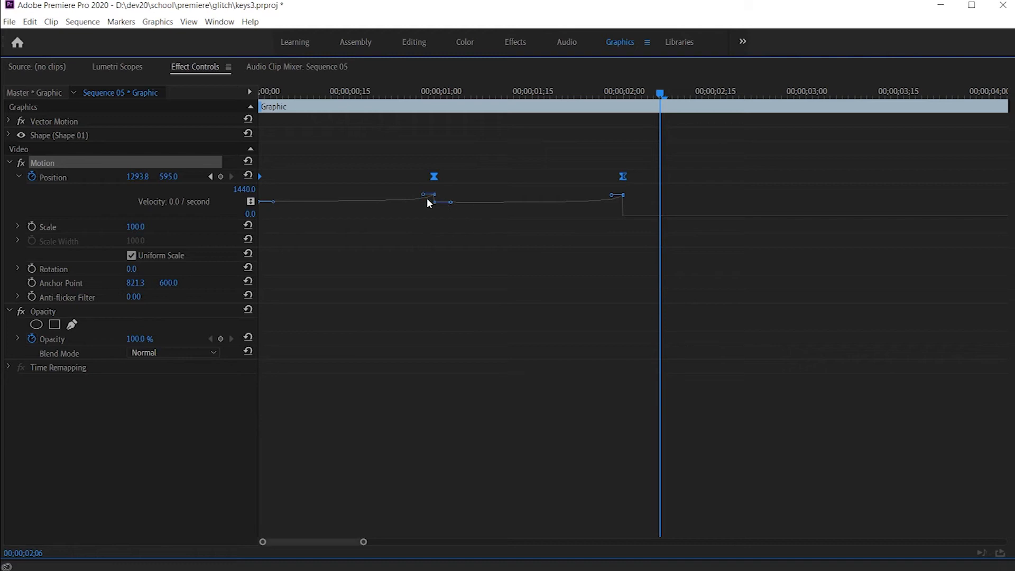
key(ctrl+z)
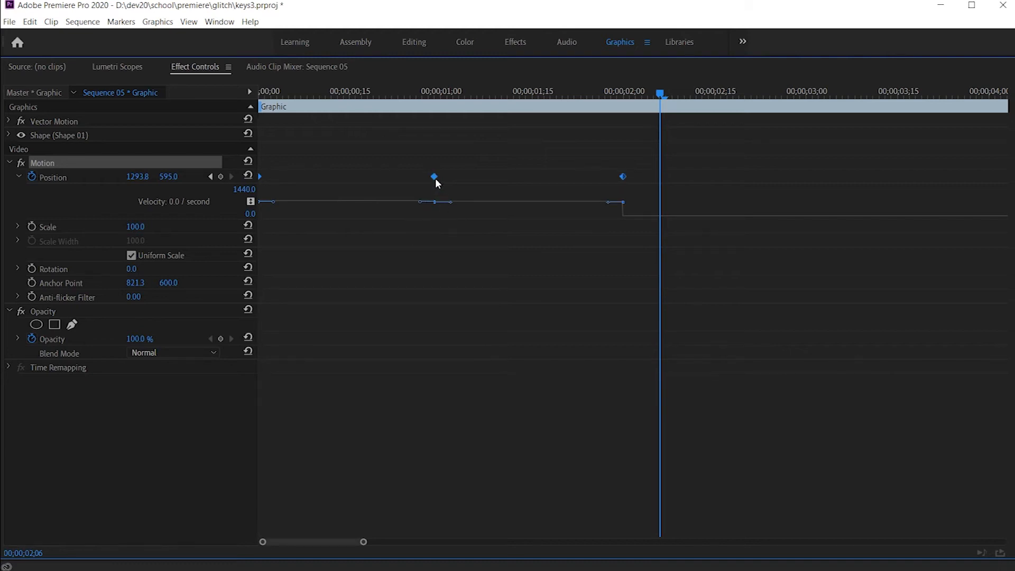
key(grave)
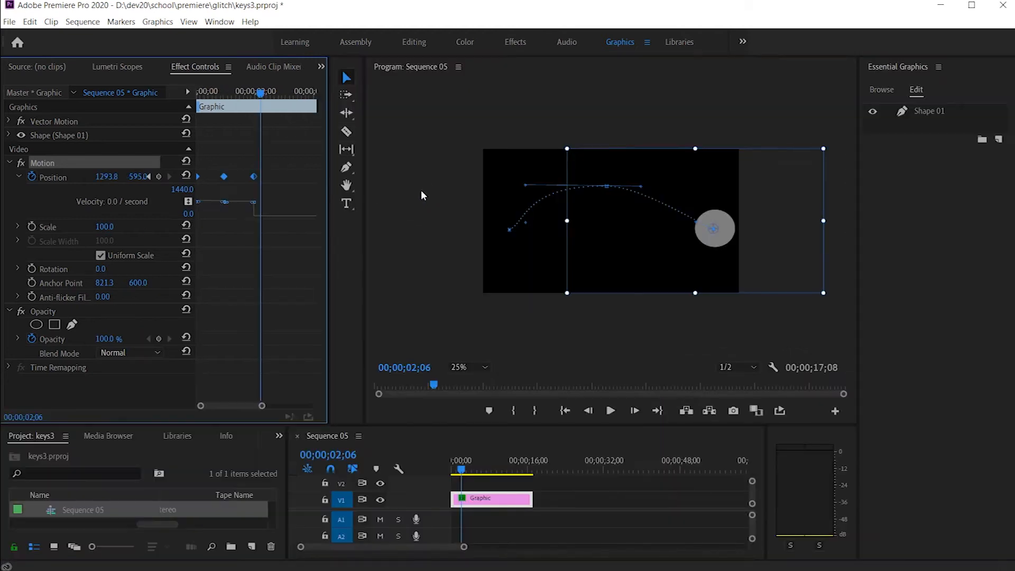
Step: Set the temporal interpolation of all three Position keyframes to Hold and play back the motion from the start
right_click(255, 176)
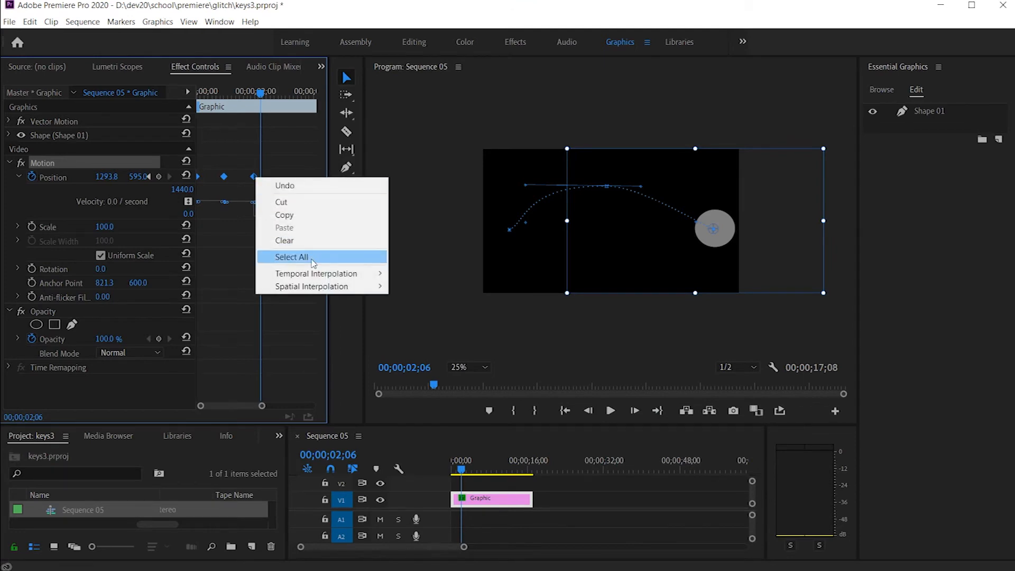
mouse_move(318, 278)
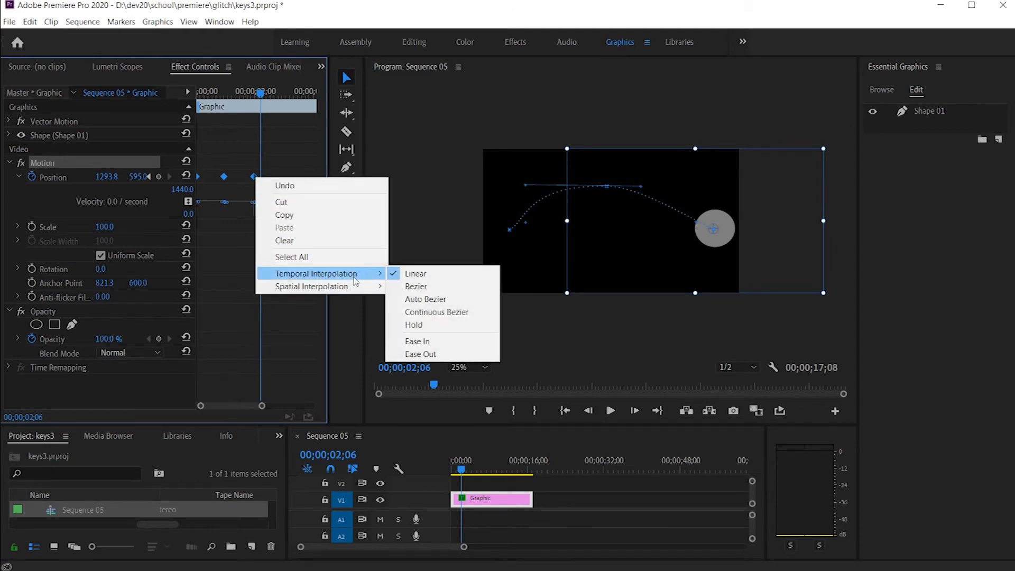
click(422, 327)
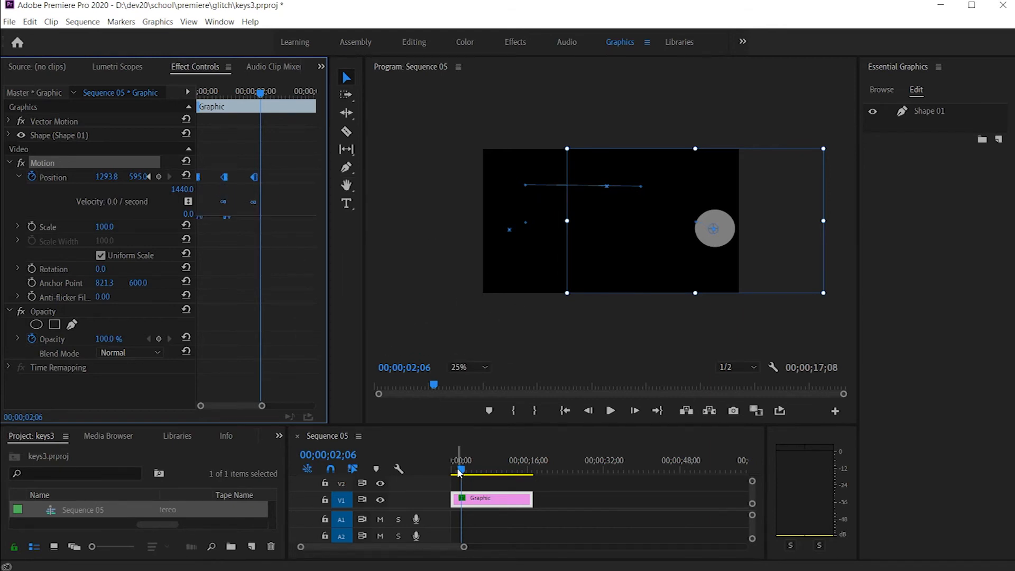
drag(460, 468, 409, 468)
key(space)
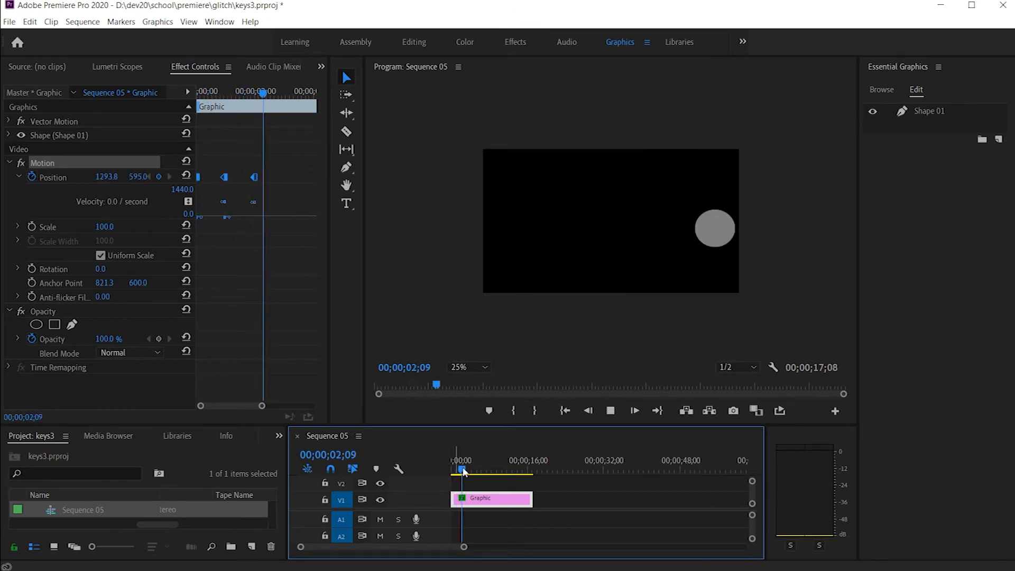
drag(466, 470, 425, 466)
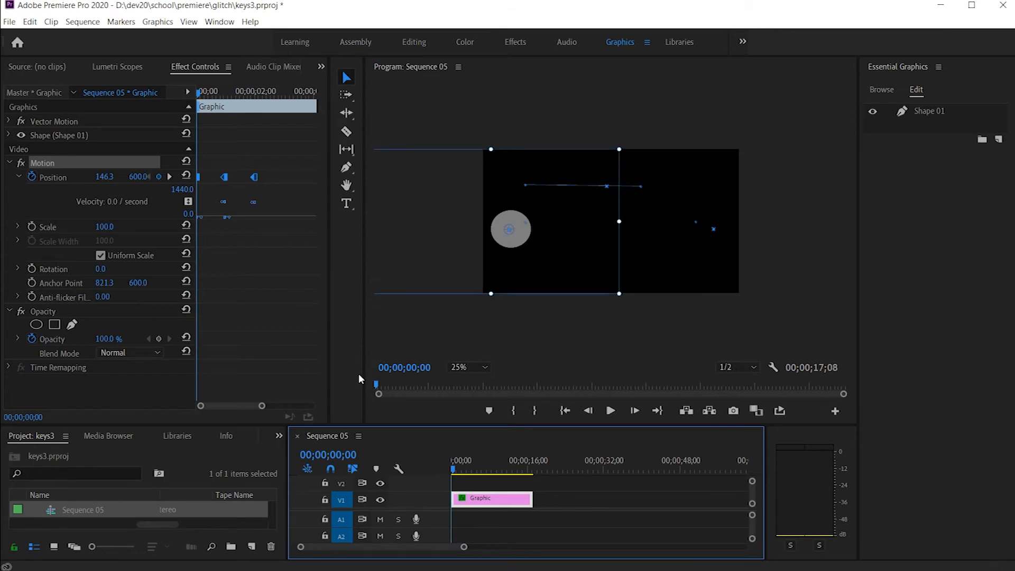
Step: Change the temporal interpolation of all three Position keyframes to Bezier and play the motion from the start to 00;00;00;28
click(270, 189)
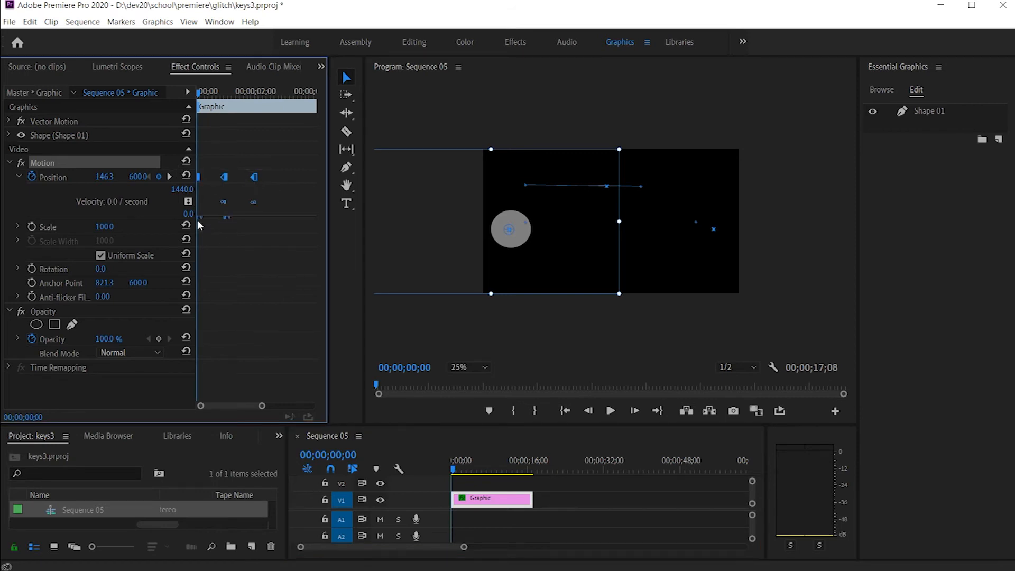
click(19, 178)
click(19, 177)
right_click(256, 179)
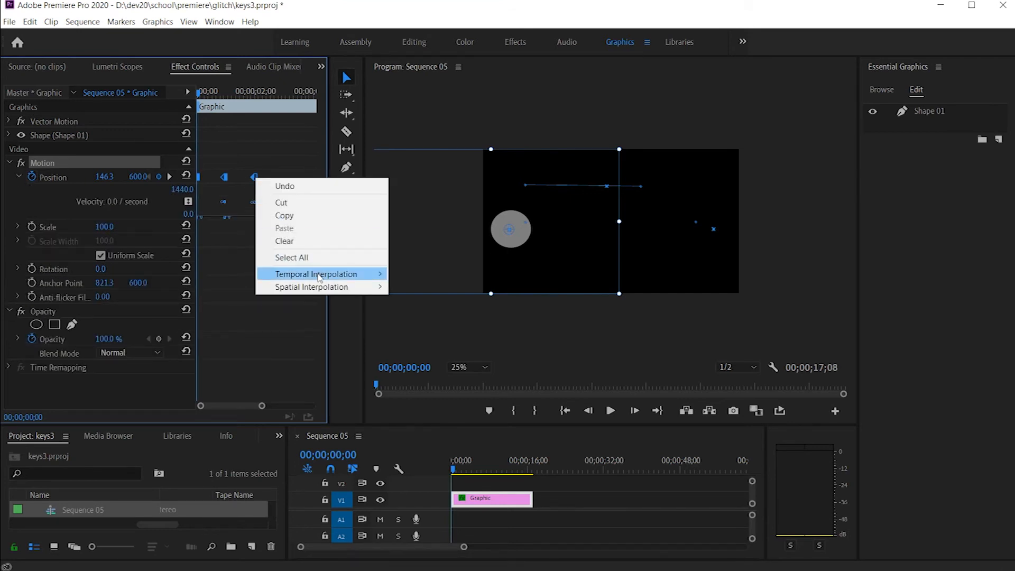
mouse_move(320, 275)
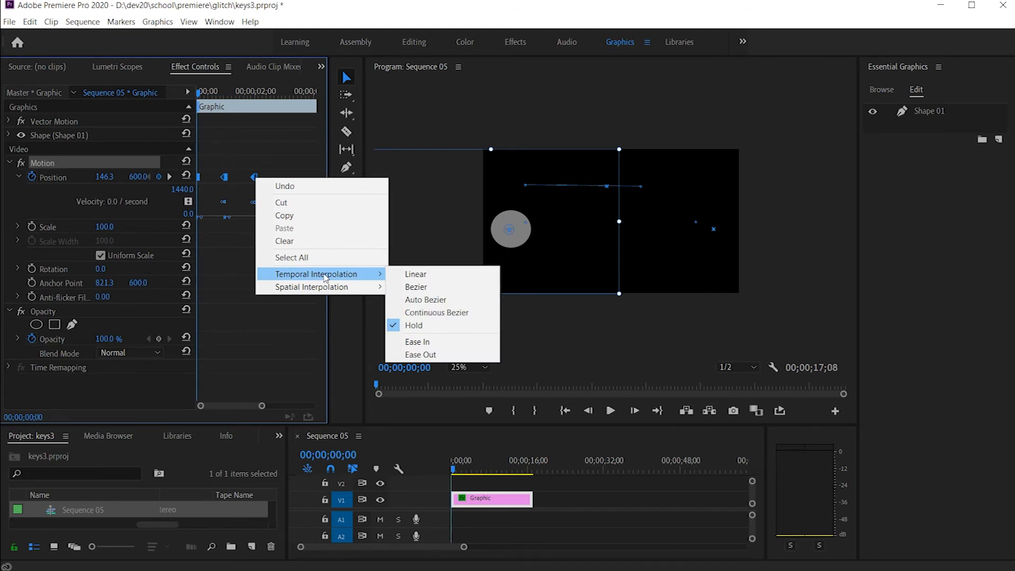
click(416, 286)
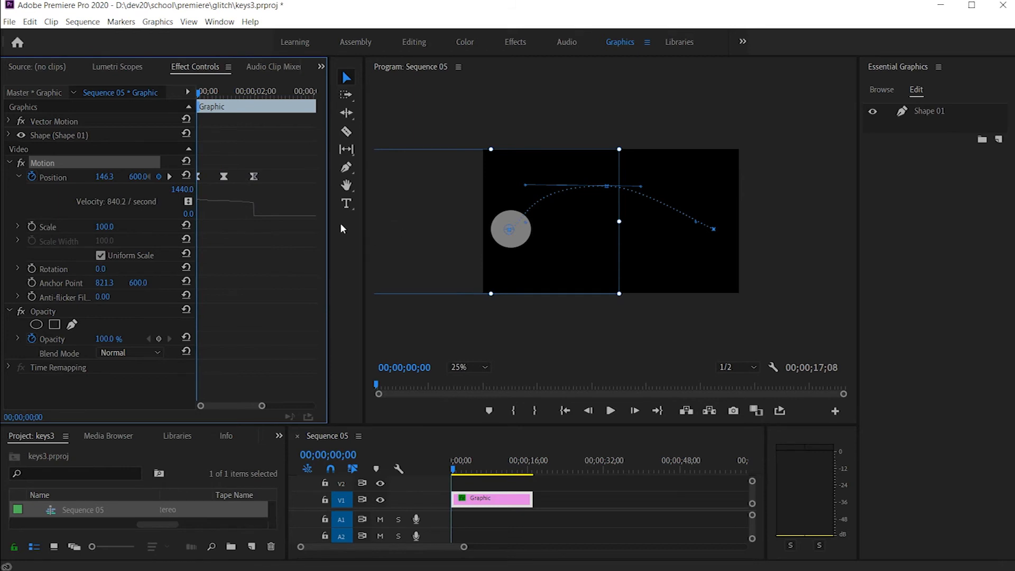
key(space)
key(space)
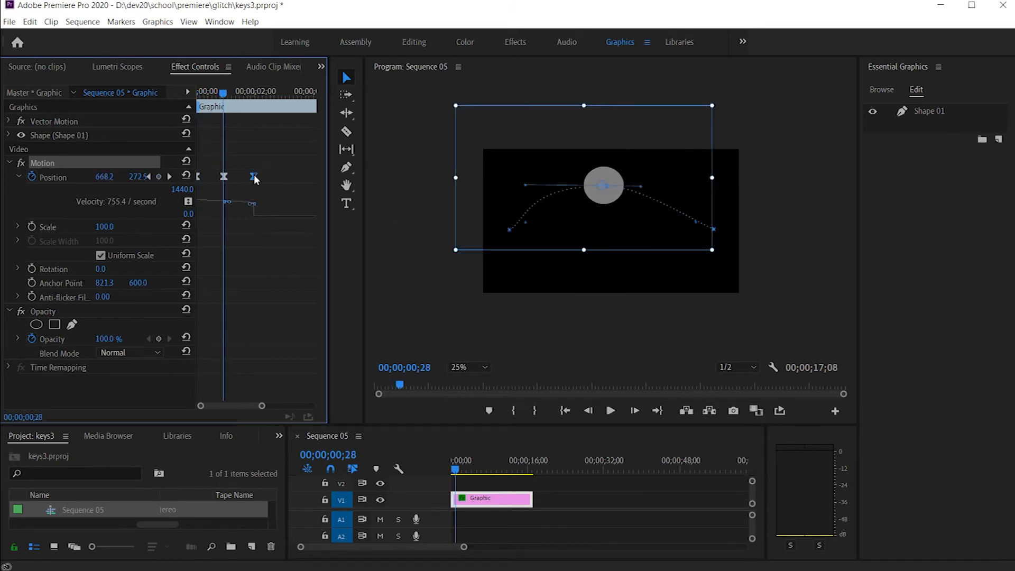
Step: On the middle keyframe, lower and lengthen the incoming velocity handle to near zero, and raise and lengthen the outgoing handle
key(grave)
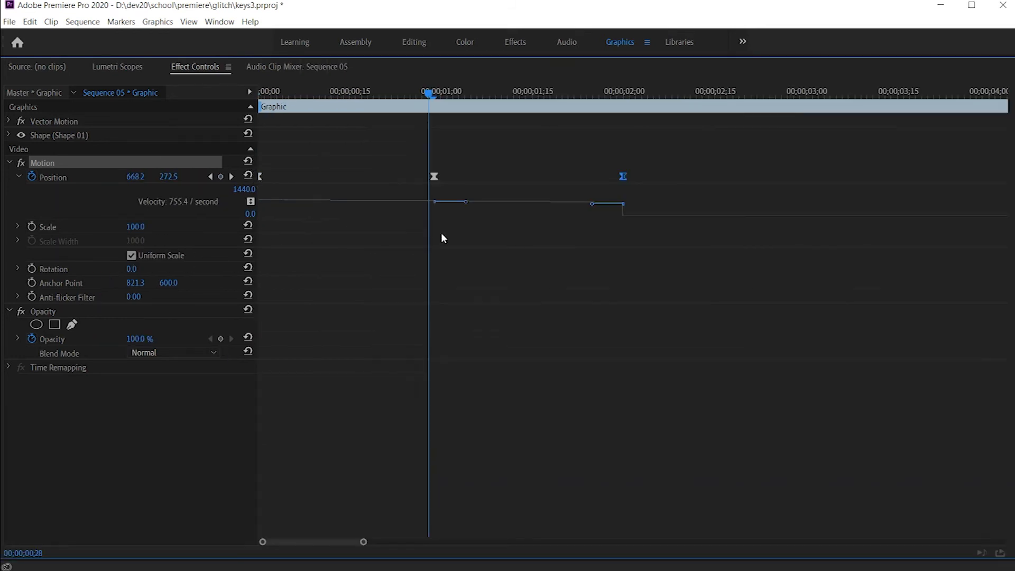
click(433, 176)
drag(405, 205, 381, 232)
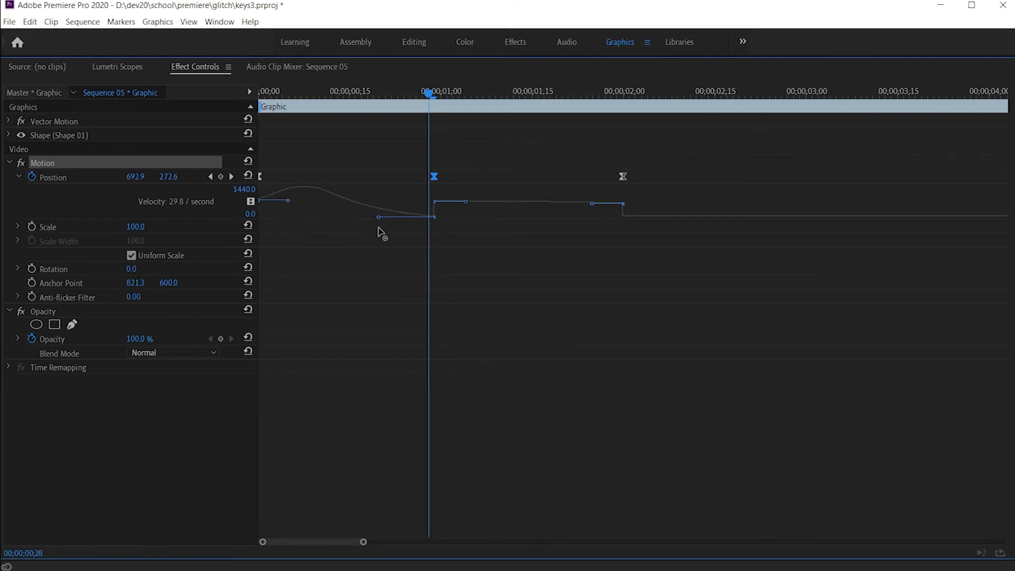
drag(465, 201, 510, 189)
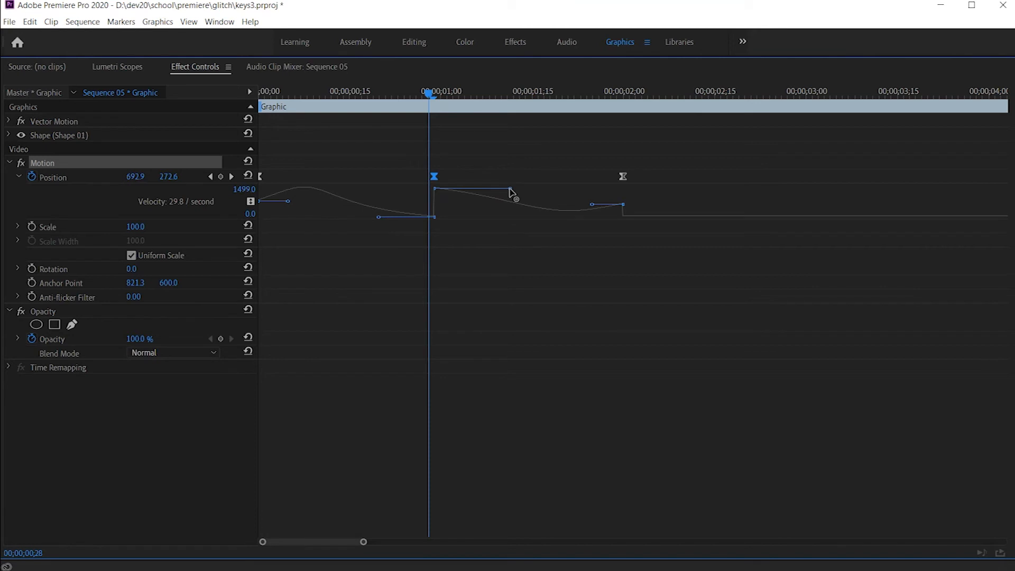
key(grave)
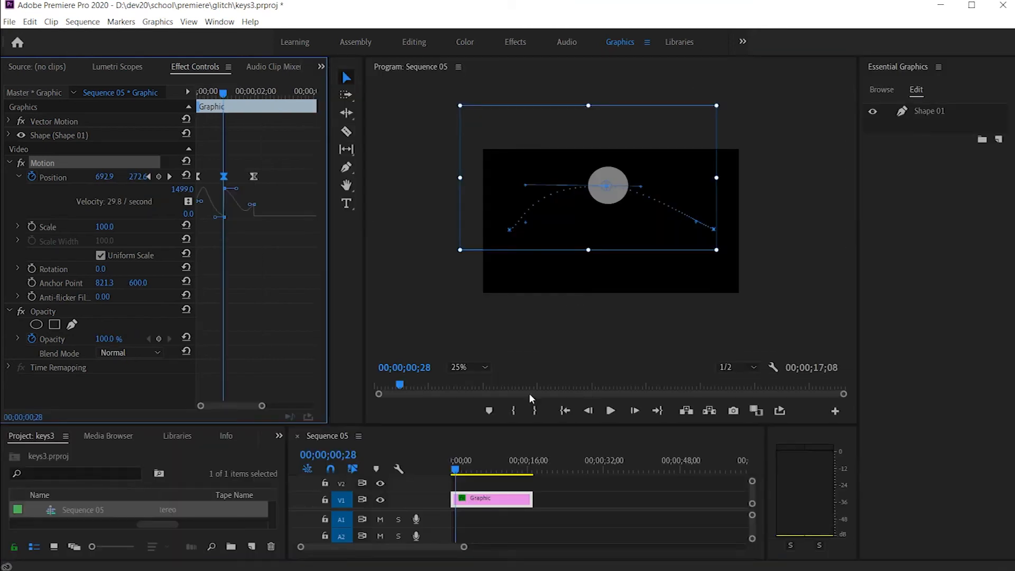
Step: Play back the circle's motion with the reshaped velocity curve several times and return the playhead to 00;00;00;00
click(430, 465)
key(Home)
key(space)
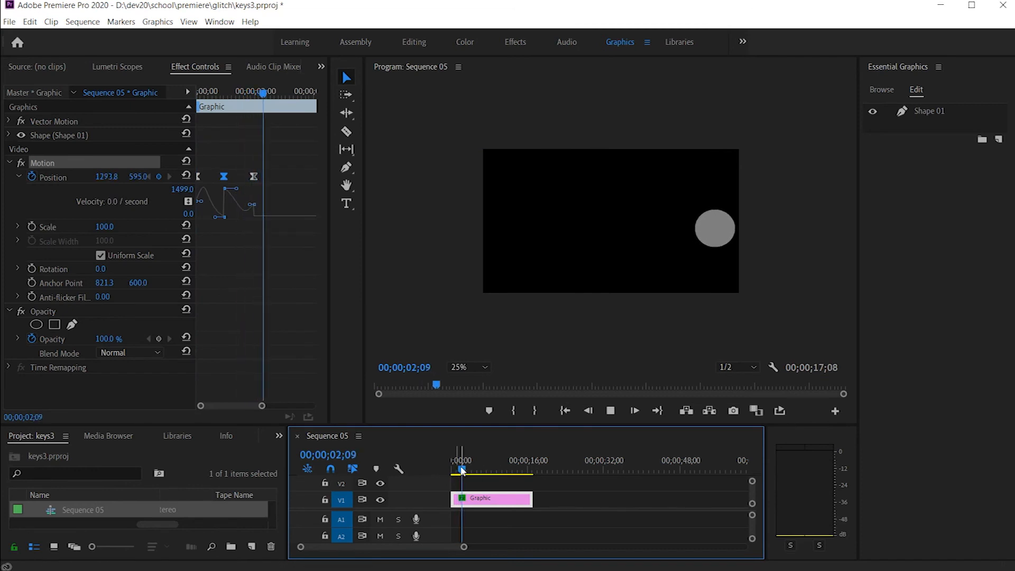
key(space)
key(Home)
key(space)
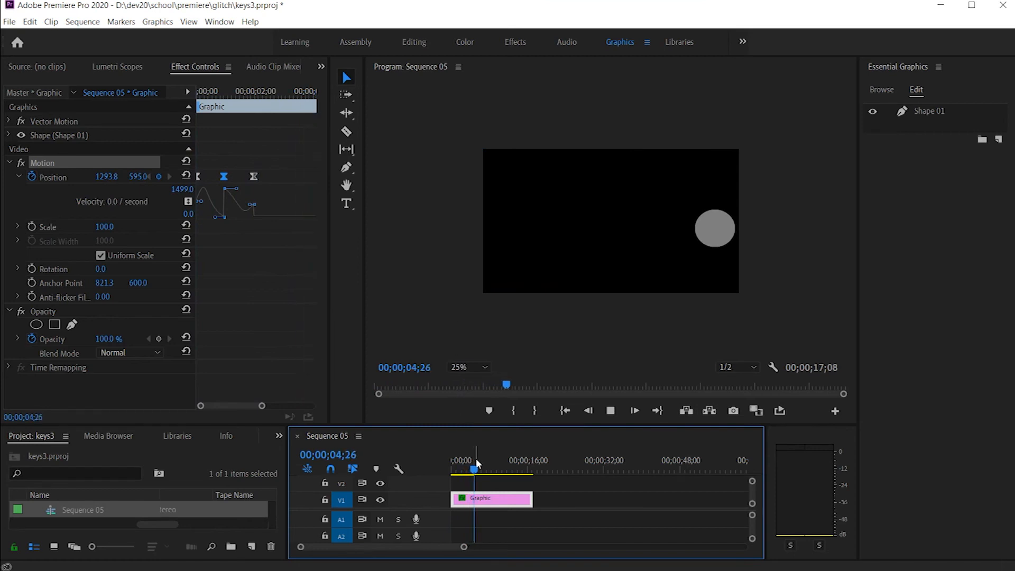
key(space)
key(Home)
key(space)
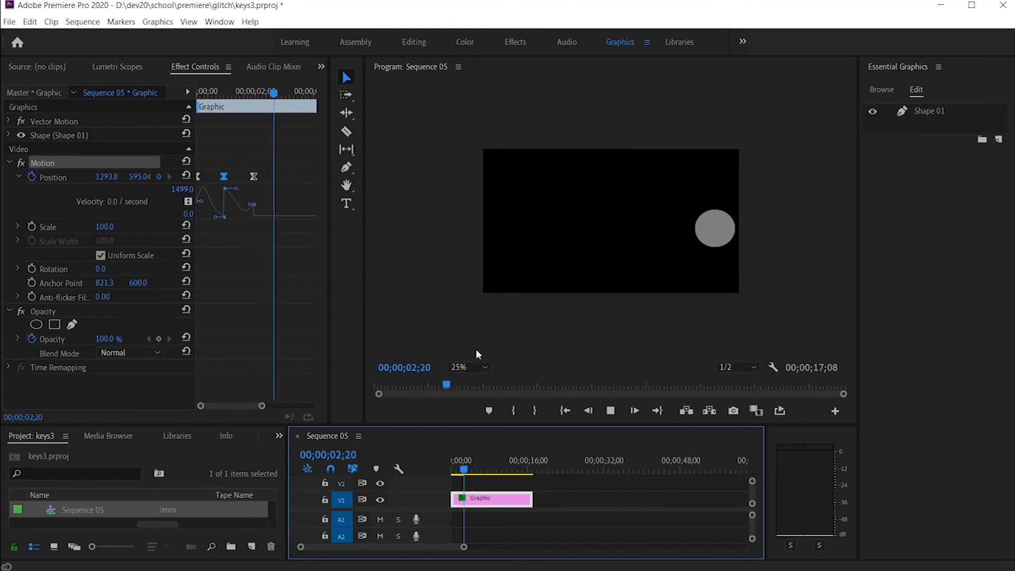
drag(469, 468, 440, 467)
Step: Set the temporal interpolation of all three Position keyframes to Linear and play back the motion from the start
drag(283, 195, 180, 162)
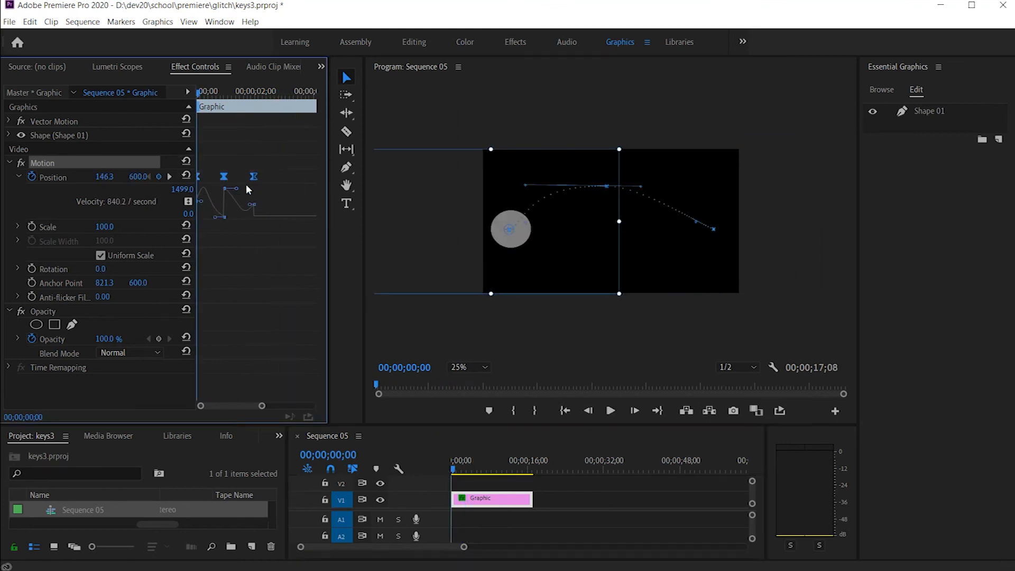
right_click(254, 176)
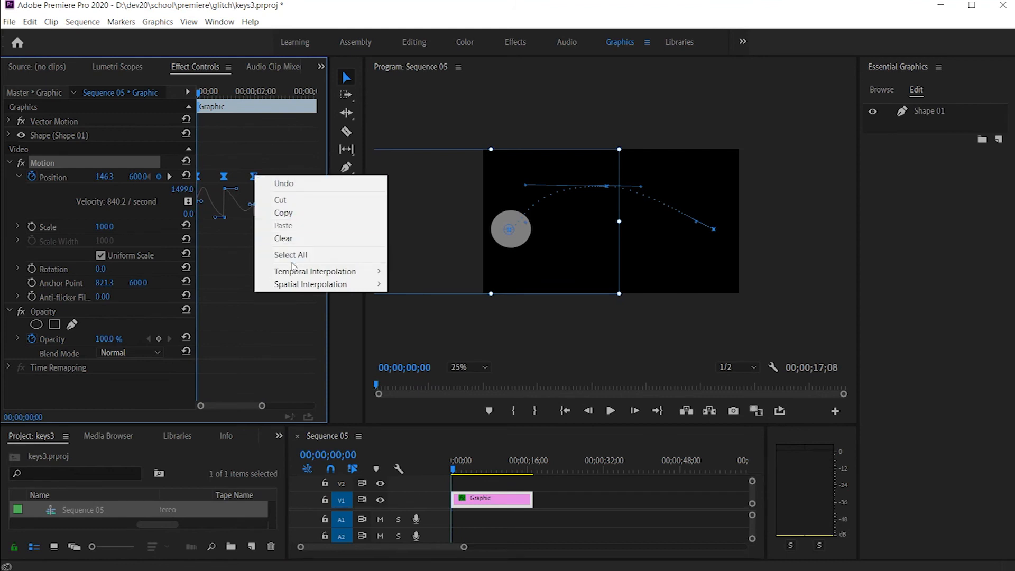
mouse_move(317, 270)
click(403, 272)
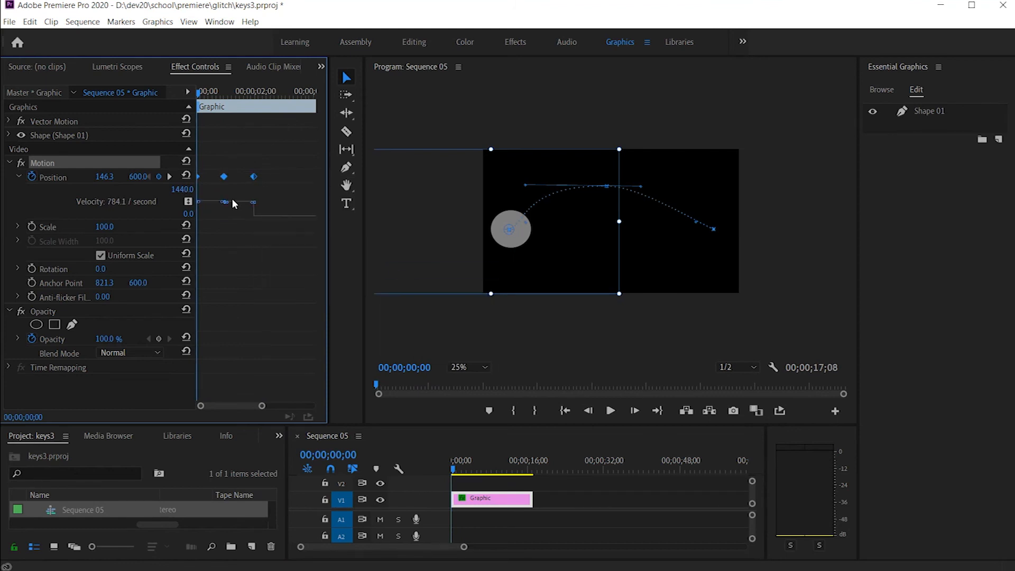
key(space)
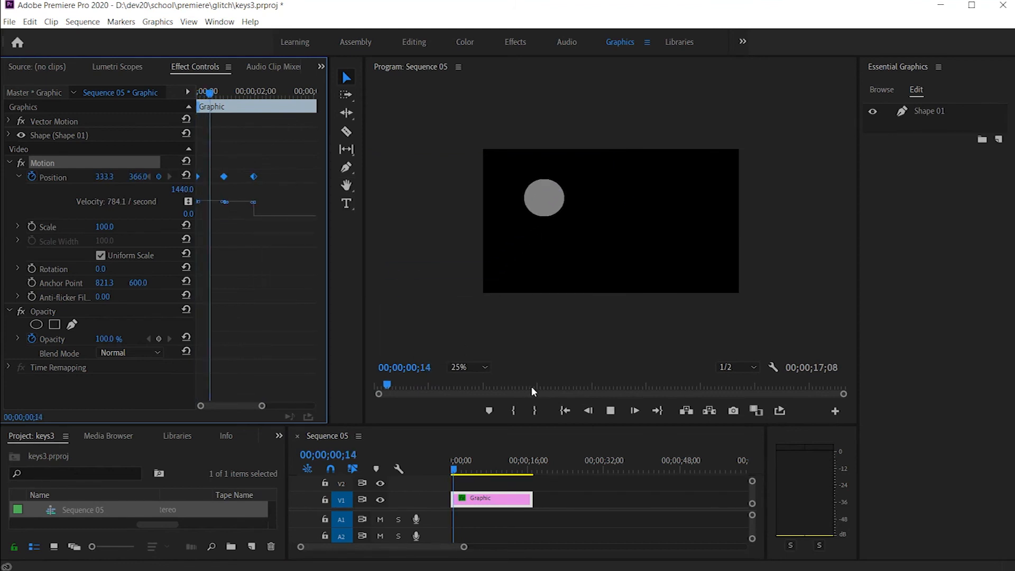
drag(466, 470, 444, 467)
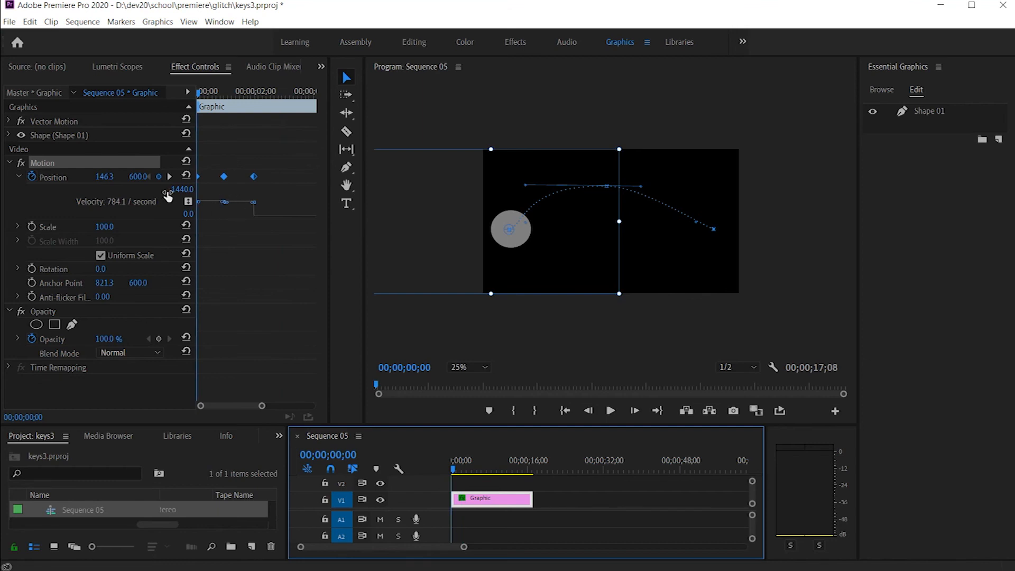
Step: Apply Ease Out and Ease In to all three Position keyframes and play back the motion from the start
right_click(254, 177)
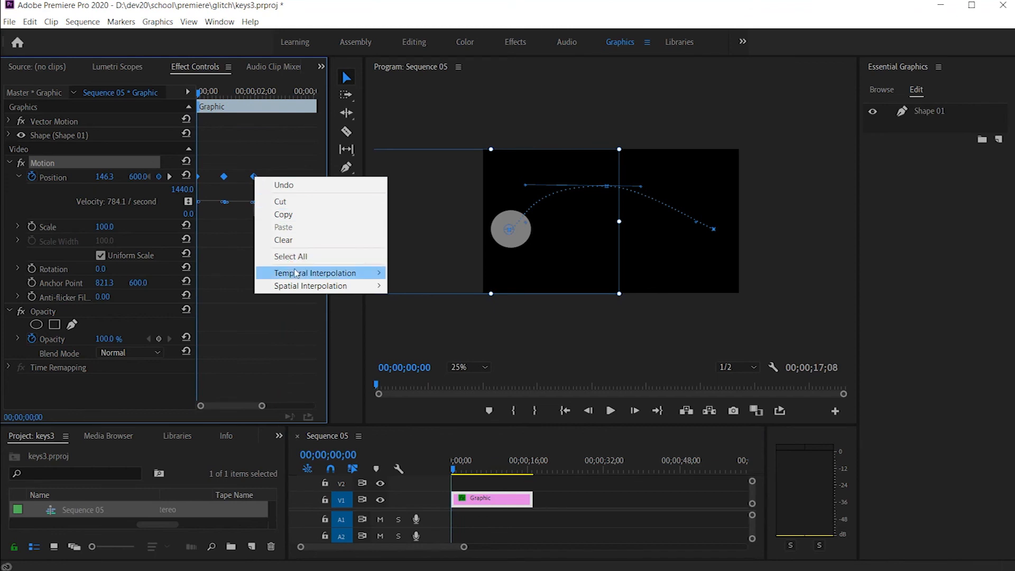
mouse_move(317, 273)
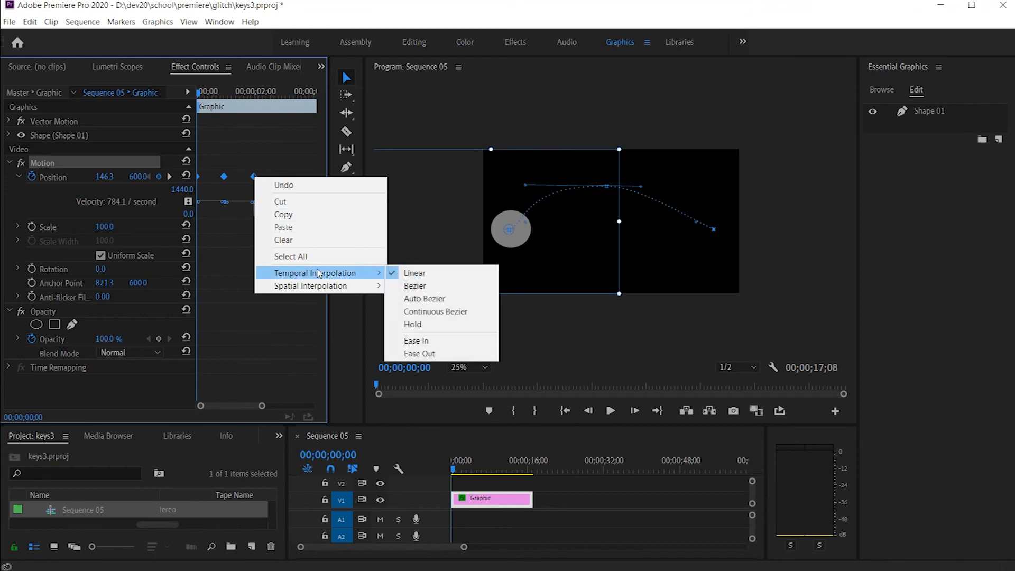
click(422, 353)
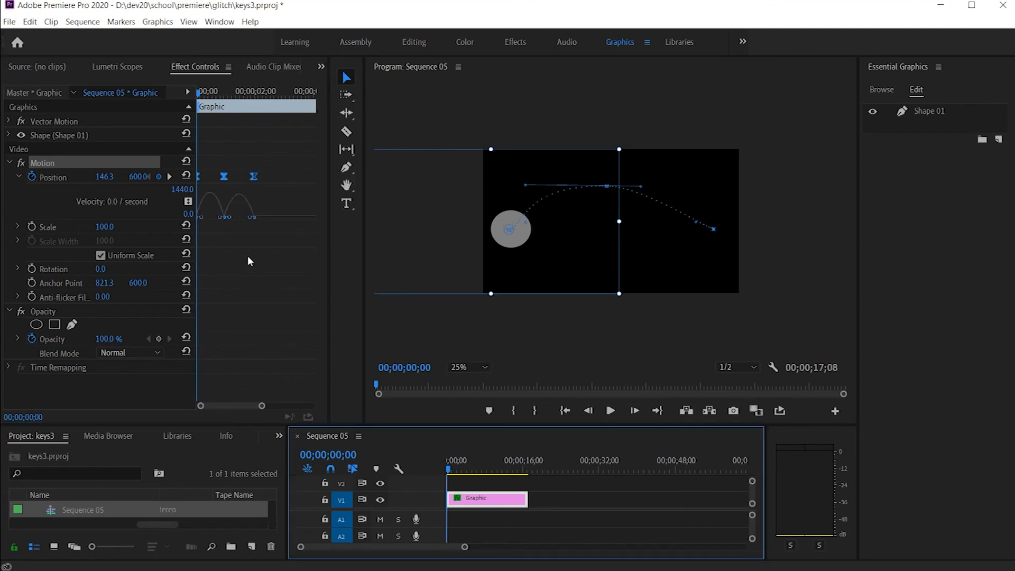
right_click(256, 180)
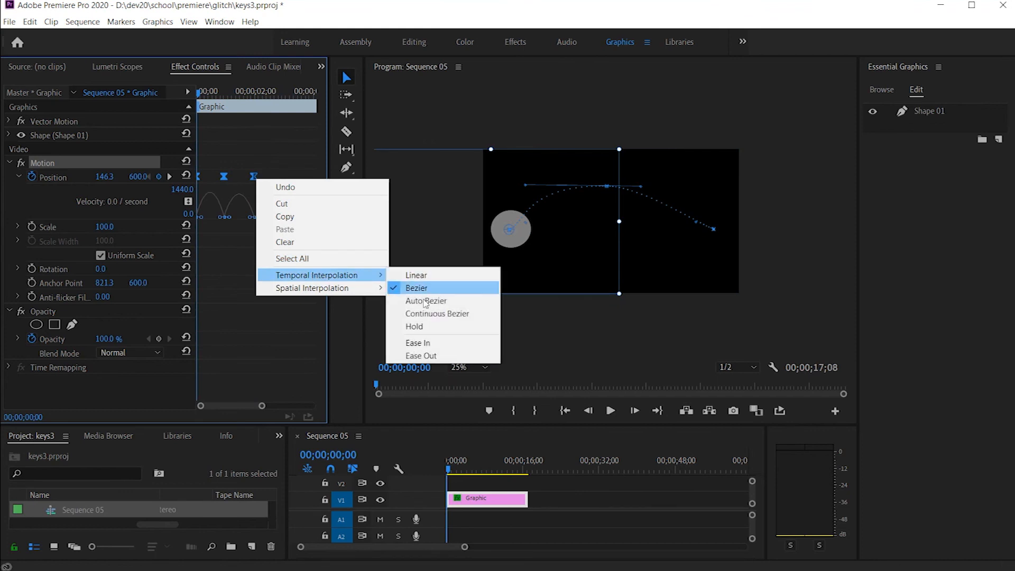
click(421, 344)
key(space)
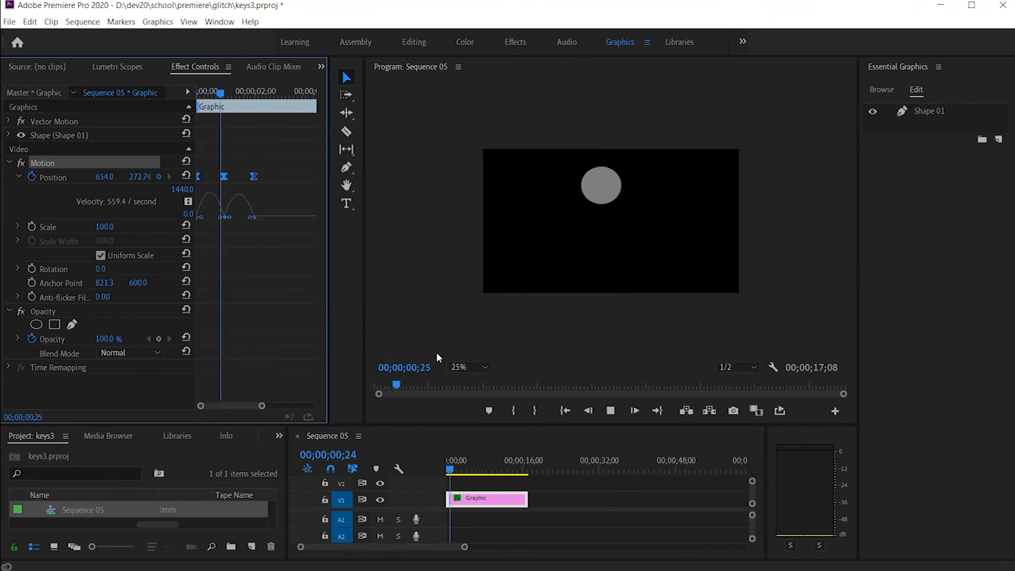
key(space)
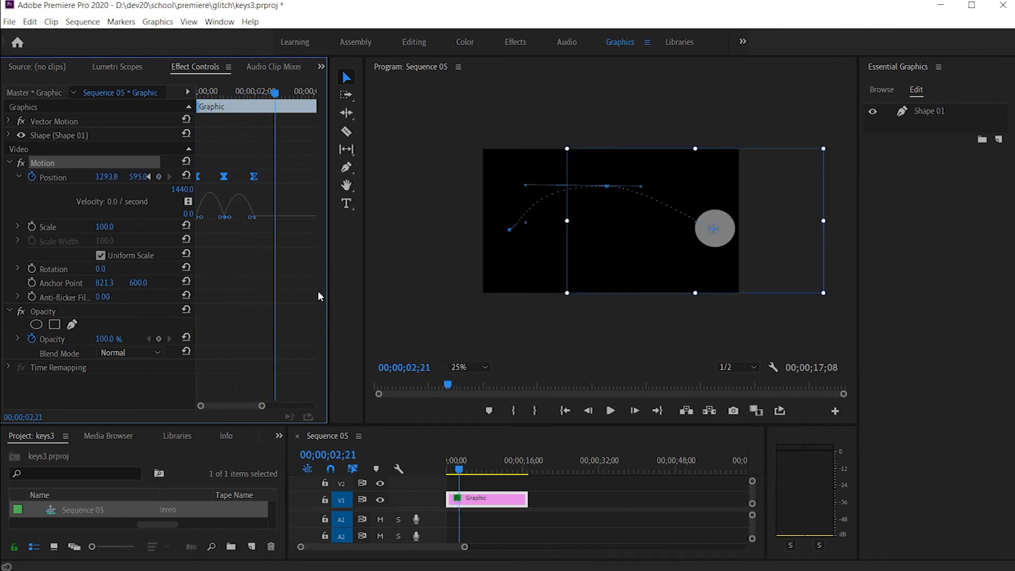
Step: Reselect all three Position keyframes and apply Ease Out to them again
drag(285, 189, 186, 169)
right_click(252, 180)
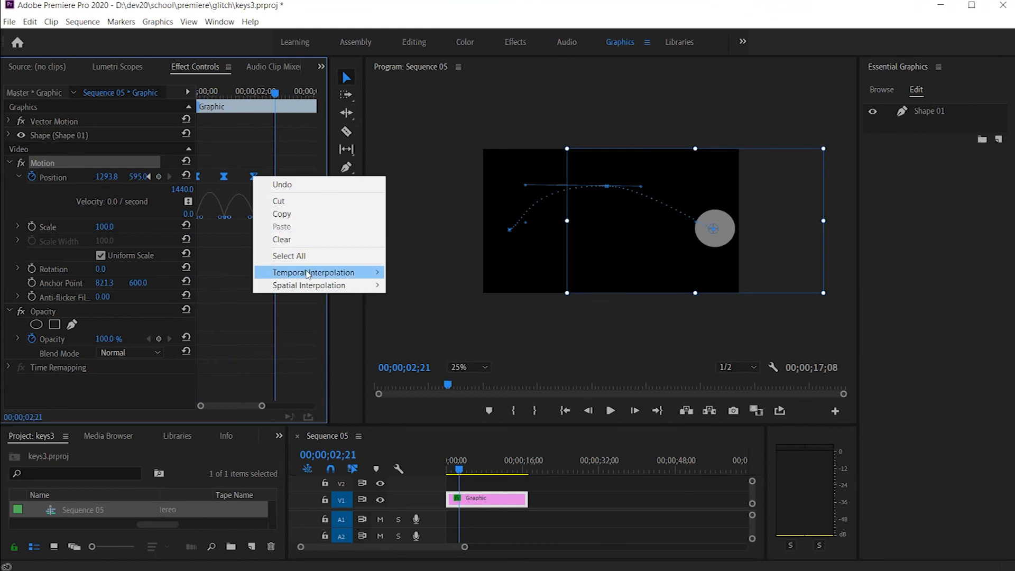
mouse_move(383, 272)
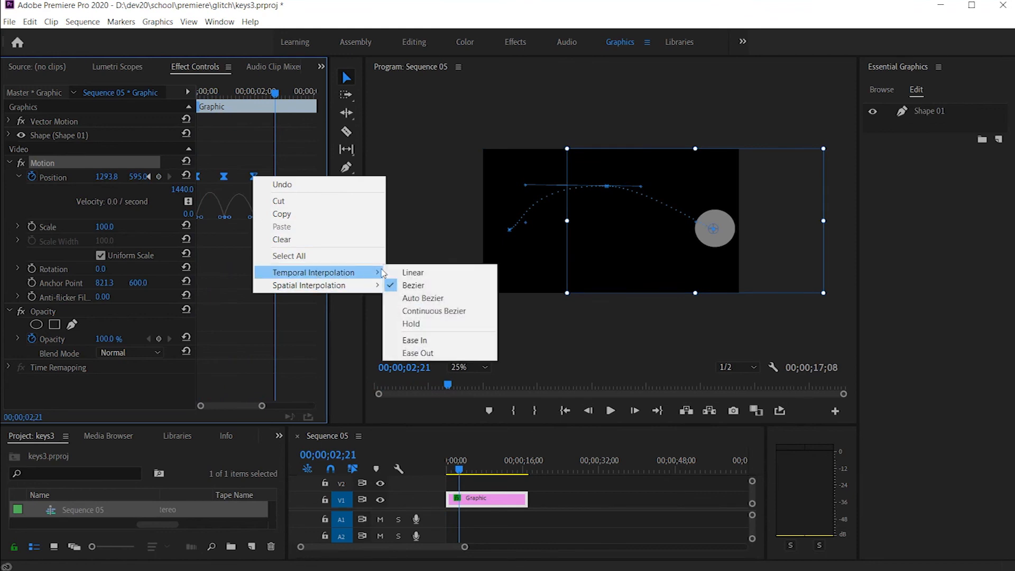
click(418, 353)
Step: Play back the eased motion twice from the start and stop at 00;00;03;07
click(457, 472)
key(Home)
key(space)
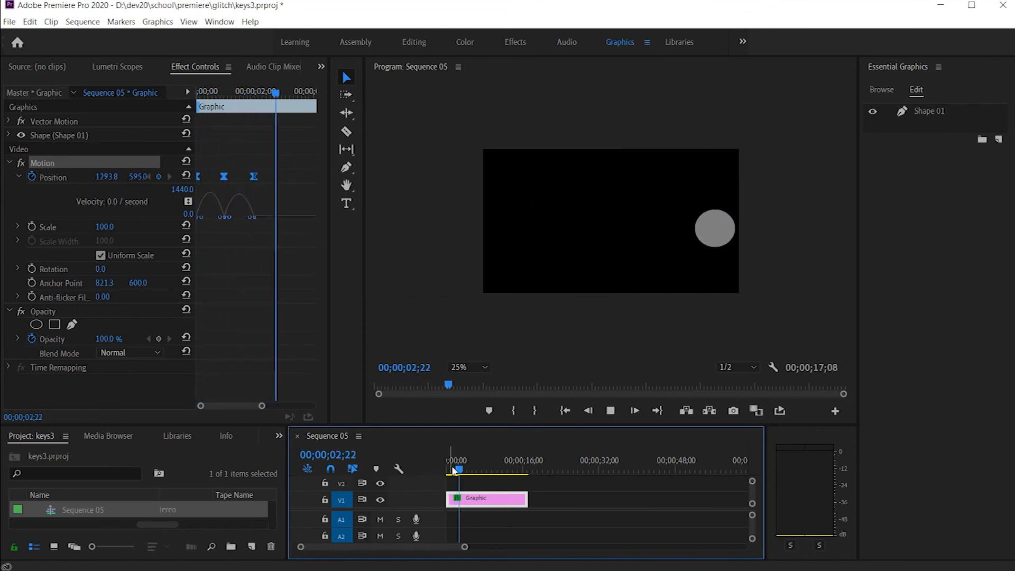
drag(462, 469, 430, 463)
key(space)
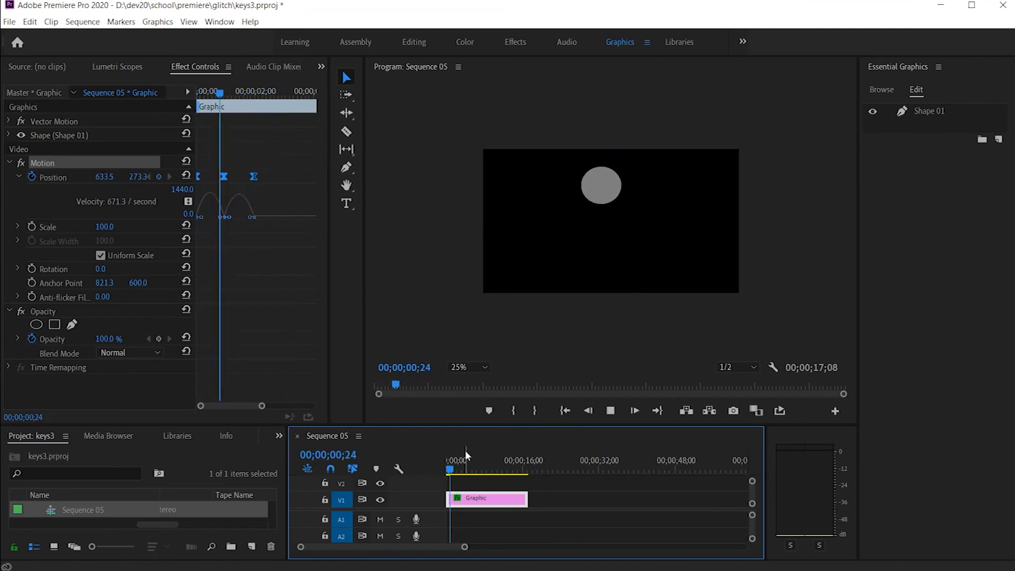
key(space)
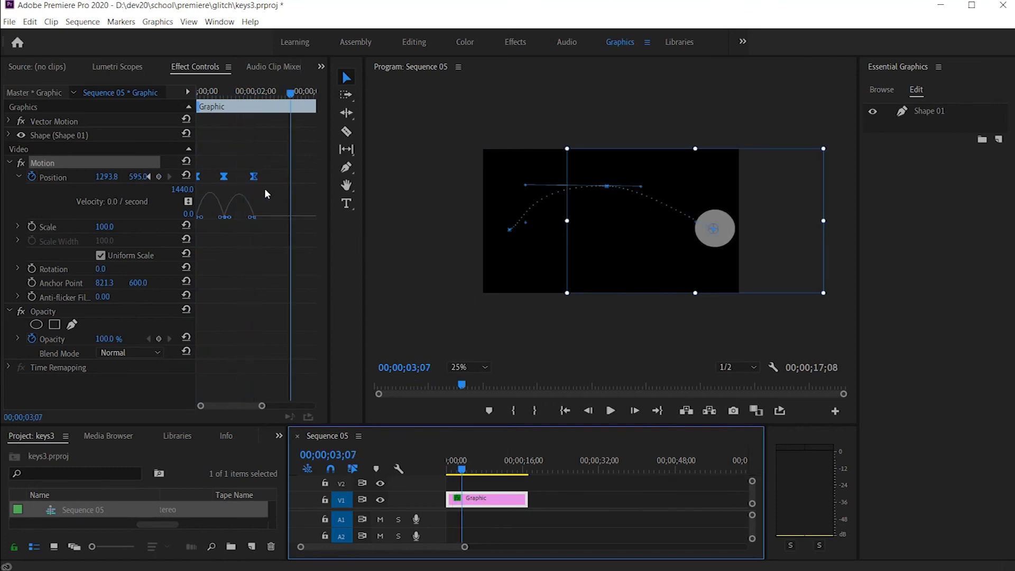